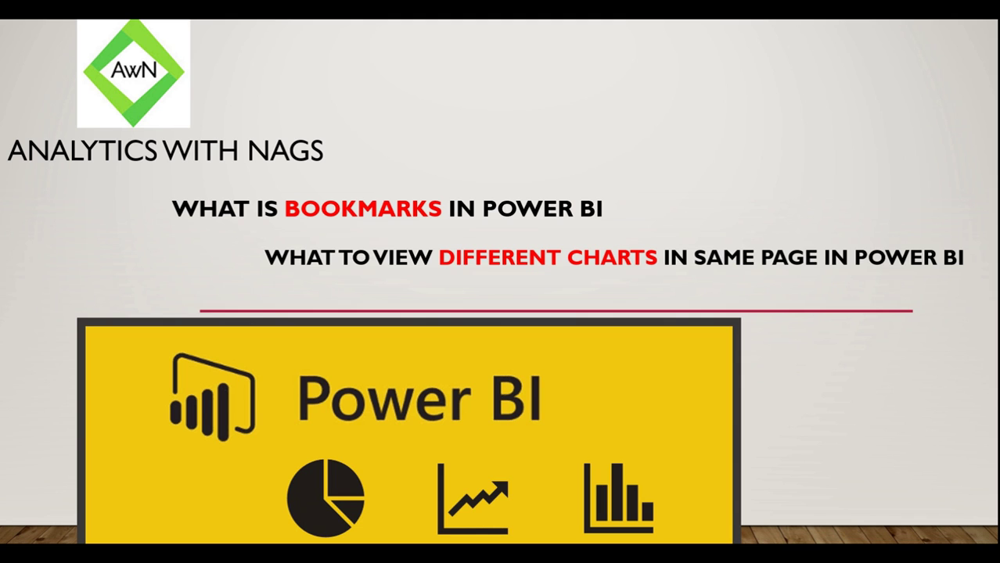
Play the Business Scenario slide's casual wear and accessories builds through to the Demo slide, then end the slideshow.
{"action": "left_click", "coordinate": [660, 210]}
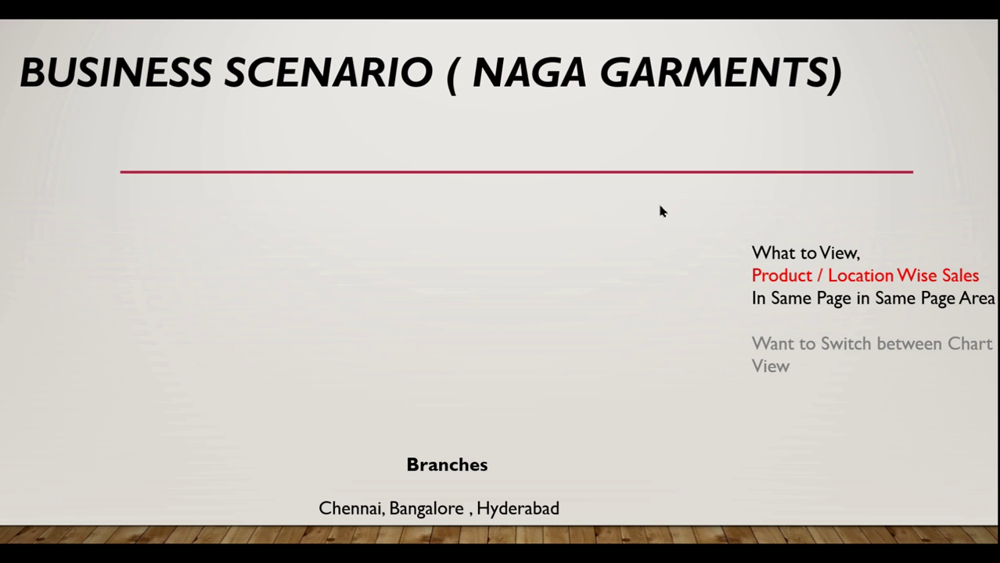
{"action": "left_click", "coordinate": [661, 210]}
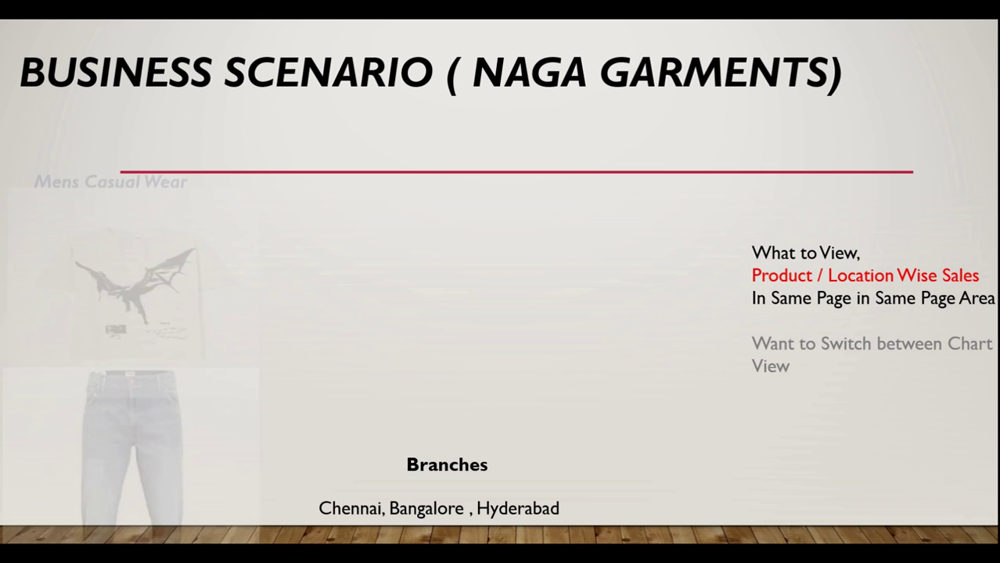
{"action": "key", "text": "Right"}
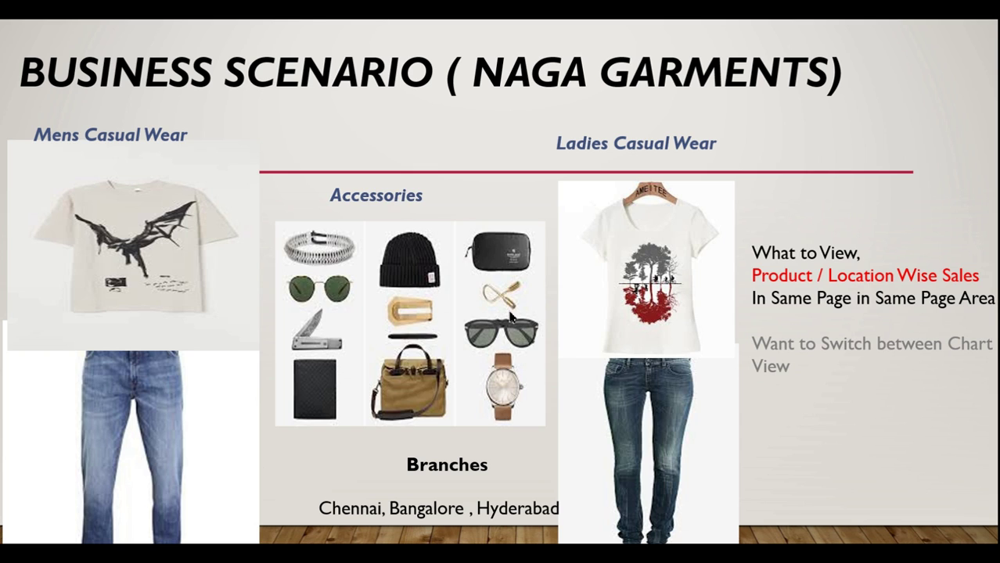
{"action": "left_click", "coordinate": [509, 317]}
{"action": "key", "text": "Escape"}
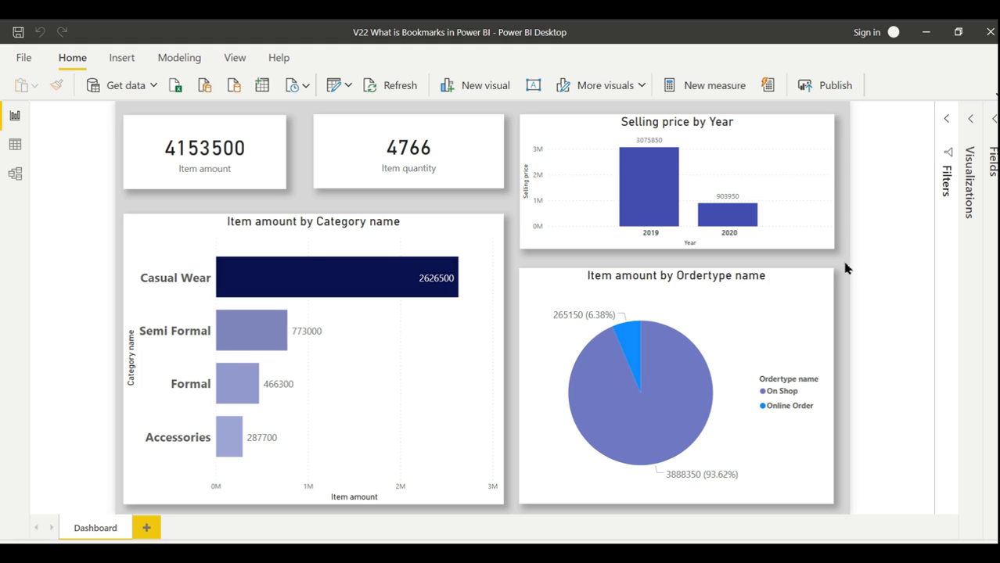
Select the Item amount by Category name bar chart and expand the Visualizations and Fields panes.
{"action": "mouse_move", "coordinate": [829, 275]}
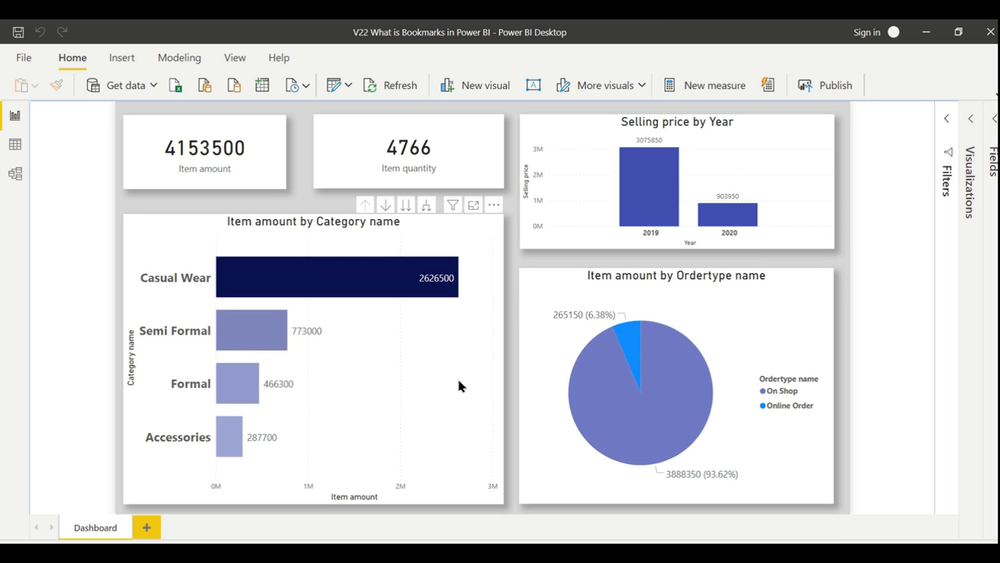
{"action": "left_click", "coordinate": [318, 228]}
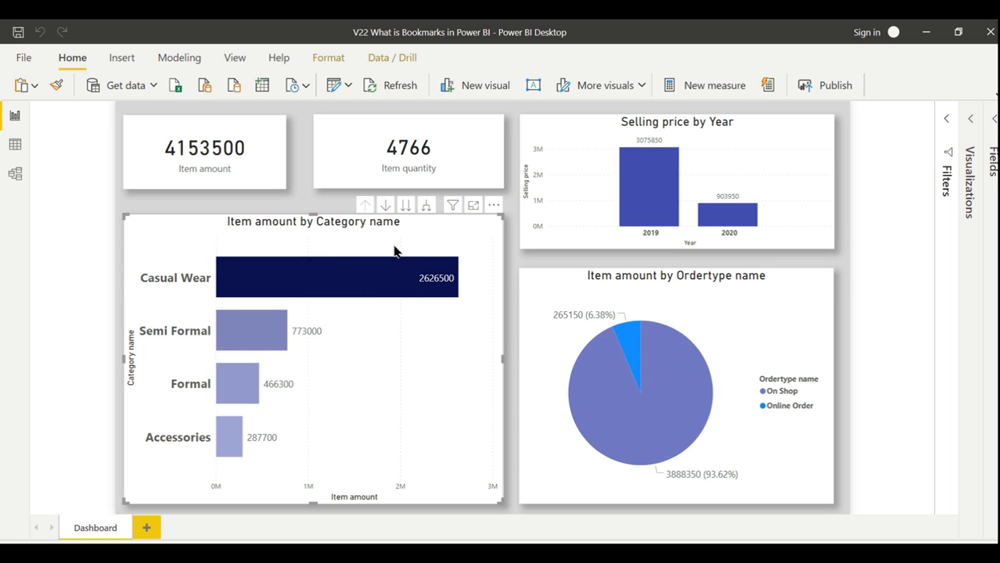
{"action": "left_click", "coordinate": [971, 118]}
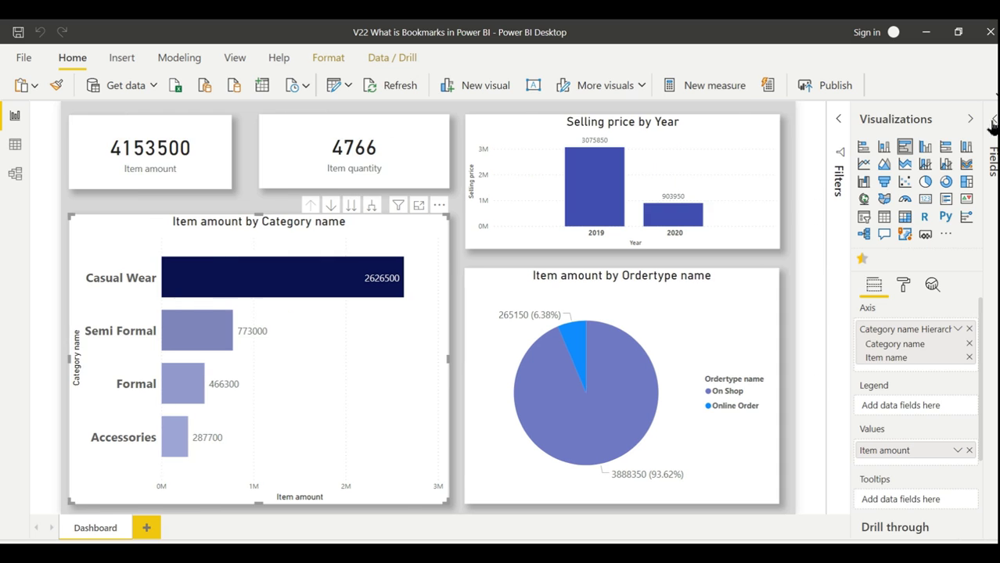
{"action": "left_click", "coordinate": [994, 131]}
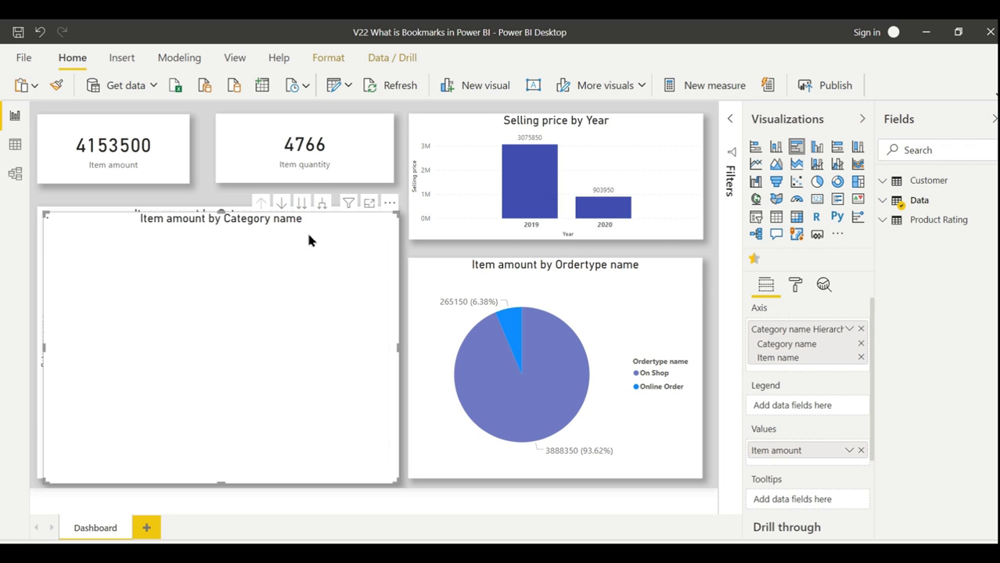
Duplicate the category bar chart and place the copy over the Ordertype pie.
{"action": "key", "text": "ctrl+c"}
{"action": "key", "text": "ctrl+v"}
{"action": "left_click_drag", "start_coordinate": [518, 242], "coordinate": [574, 230]}
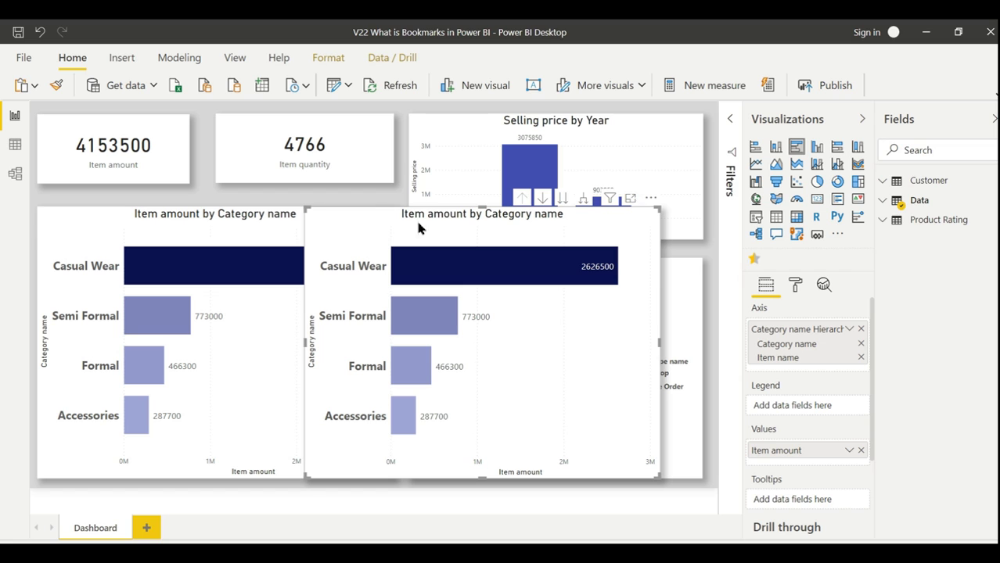
Turn the copy into a pie chart split by Location, with the Category name hierarchy removed.
{"action": "left_click", "coordinate": [817, 183]}
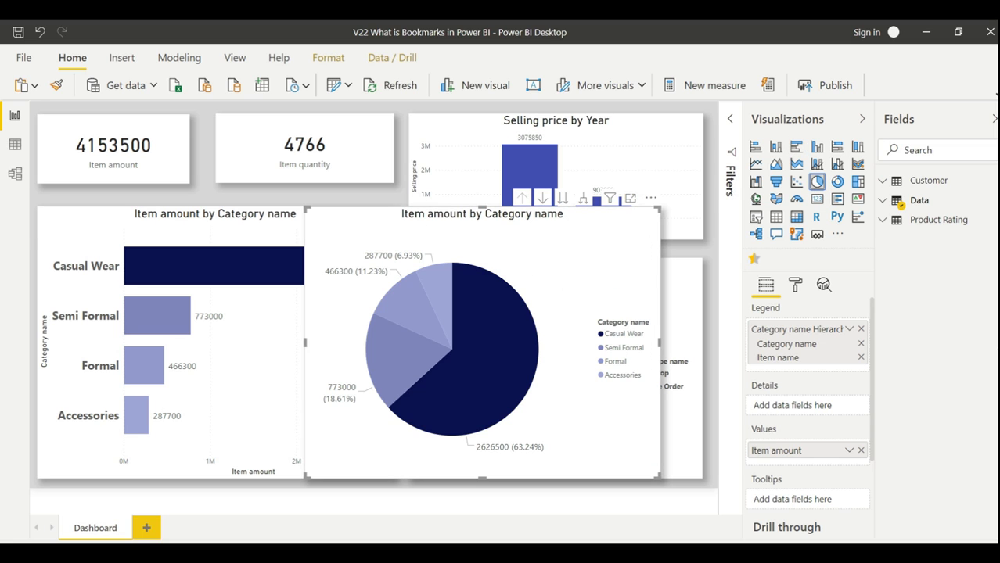
{"action": "left_click", "coordinate": [886, 206]}
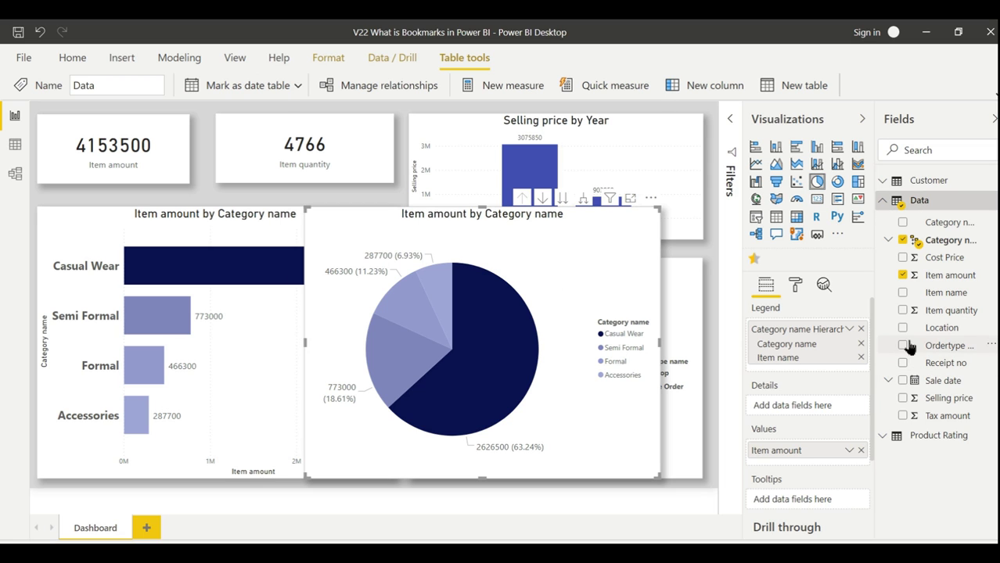
{"action": "left_click", "coordinate": [903, 328]}
{"action": "left_click_drag", "start_coordinate": [823, 380], "coordinate": [857, 332]}
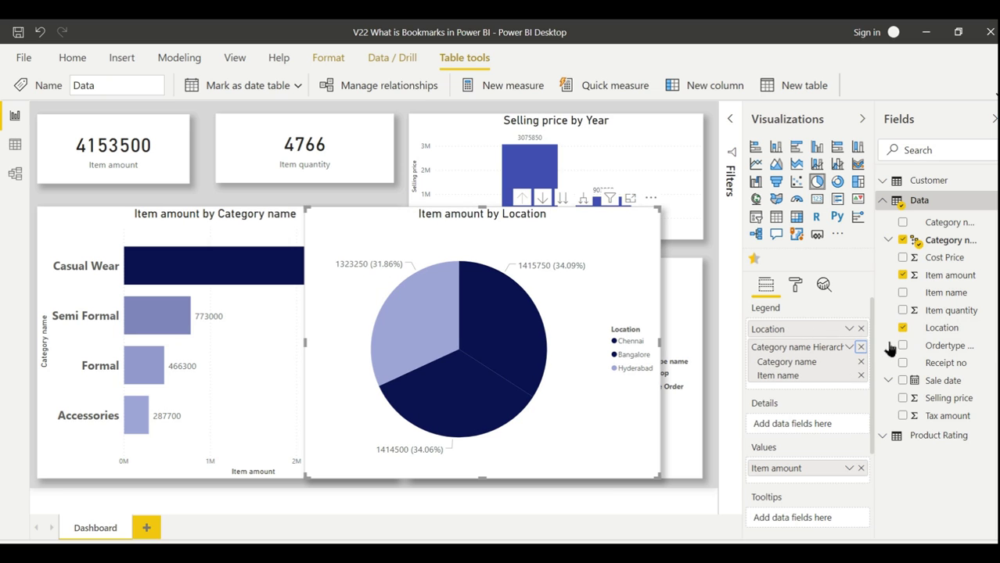
{"action": "left_click", "coordinate": [860, 348]}
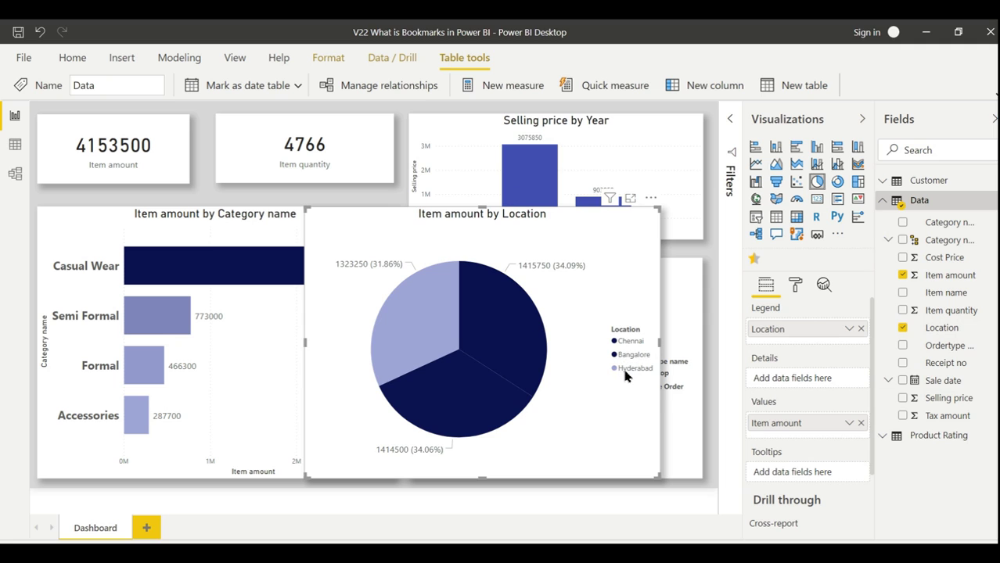
Under Data colors, make the Bangalore slice a lighter blue-purple and the Hyderabad slice light blue.
{"action": "left_click", "coordinate": [796, 291]}
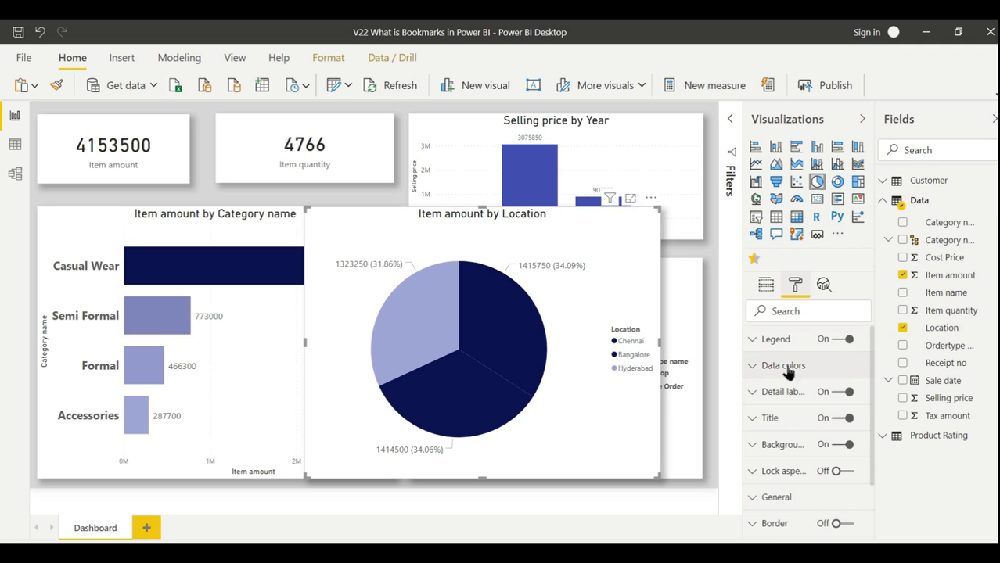
{"action": "left_click", "coordinate": [794, 365]}
{"action": "left_click", "coordinate": [777, 459]}
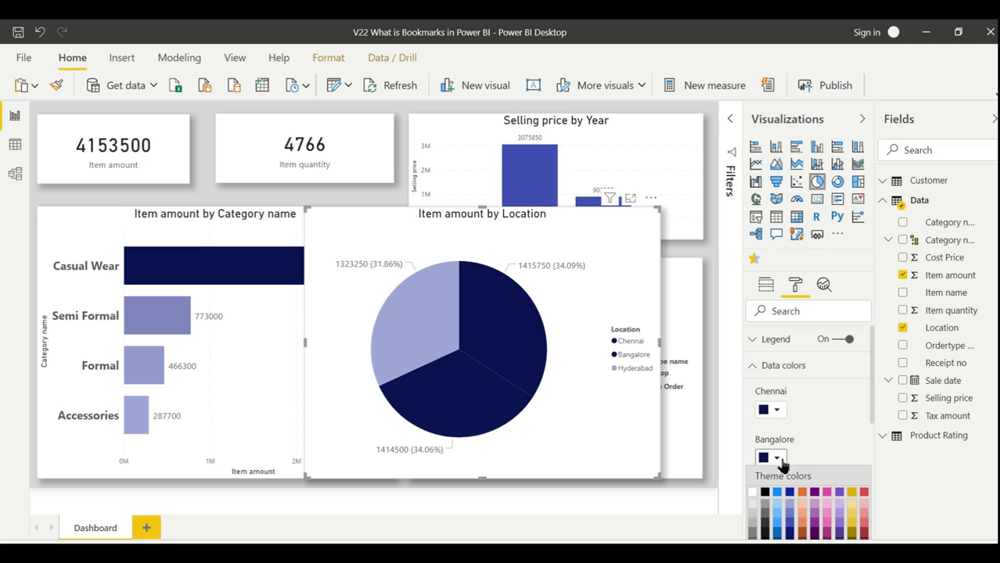
{"action": "left_click", "coordinate": [790, 520]}
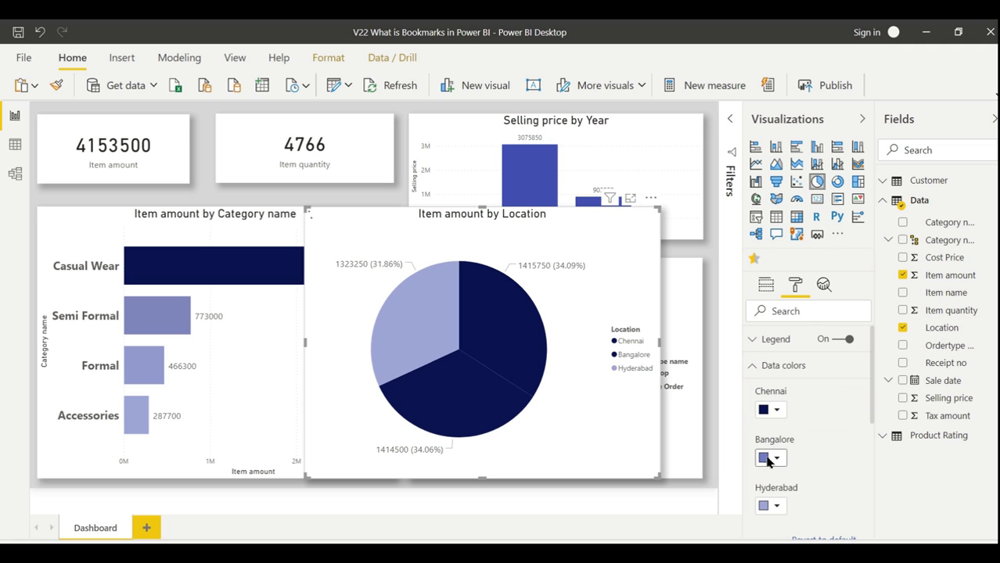
{"action": "left_click", "coordinate": [777, 507]}
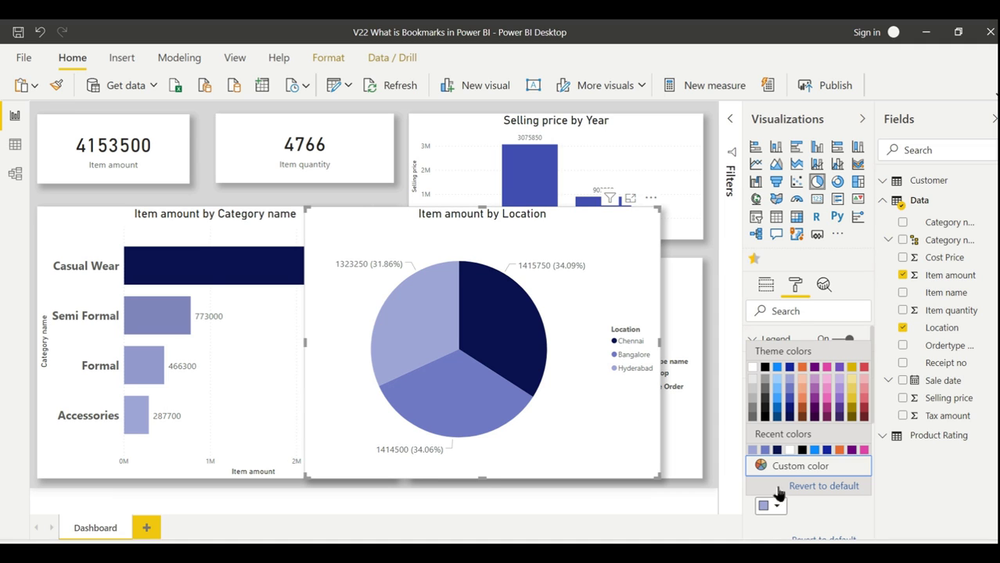
{"action": "left_click", "coordinate": [780, 380]}
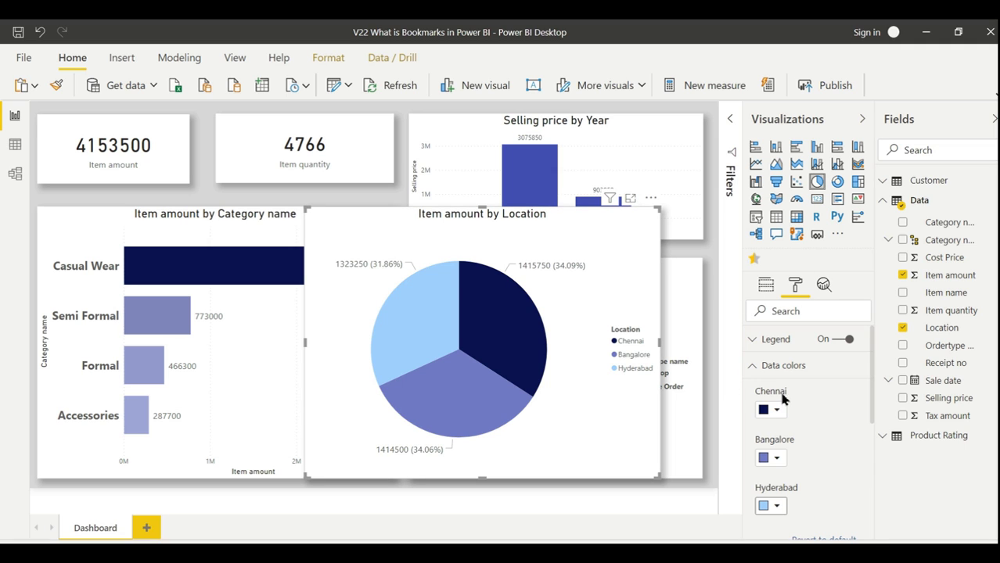
{"action": "left_click", "coordinate": [764, 368]}
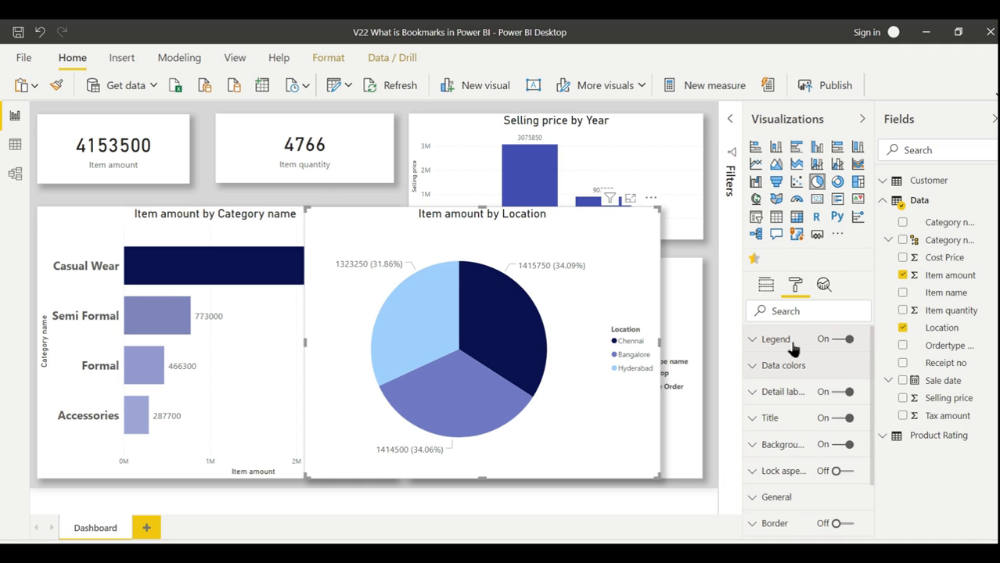
Drag the Location pie left onto the bar chart and resize it to cover the bar chart.
{"action": "left_click", "coordinate": [169, 229]}
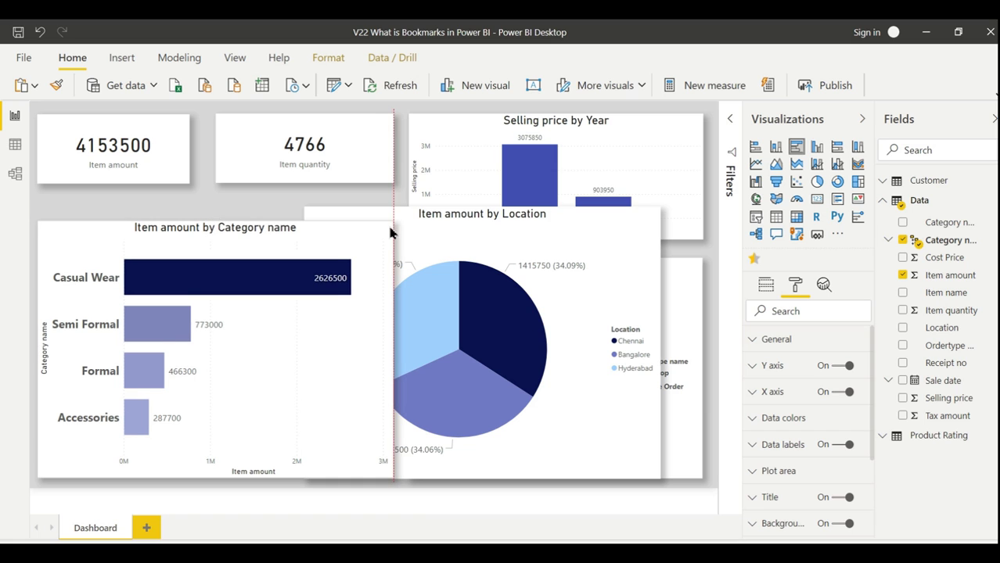
{"action": "mouse_move", "coordinate": [435, 241]}
{"action": "left_mouse_down"}
{"action": "mouse_move", "coordinate": [385, 283]}
{"action": "mouse_move", "coordinate": [179, 284]}
{"action": "left_mouse_up"}
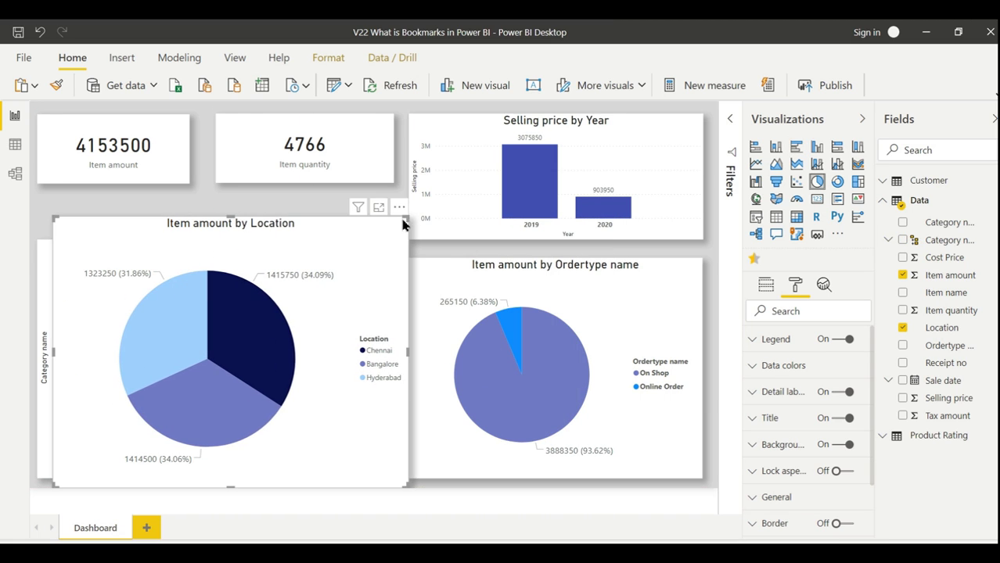
{"action": "left_click_drag", "start_coordinate": [402, 218], "coordinate": [364, 245]}
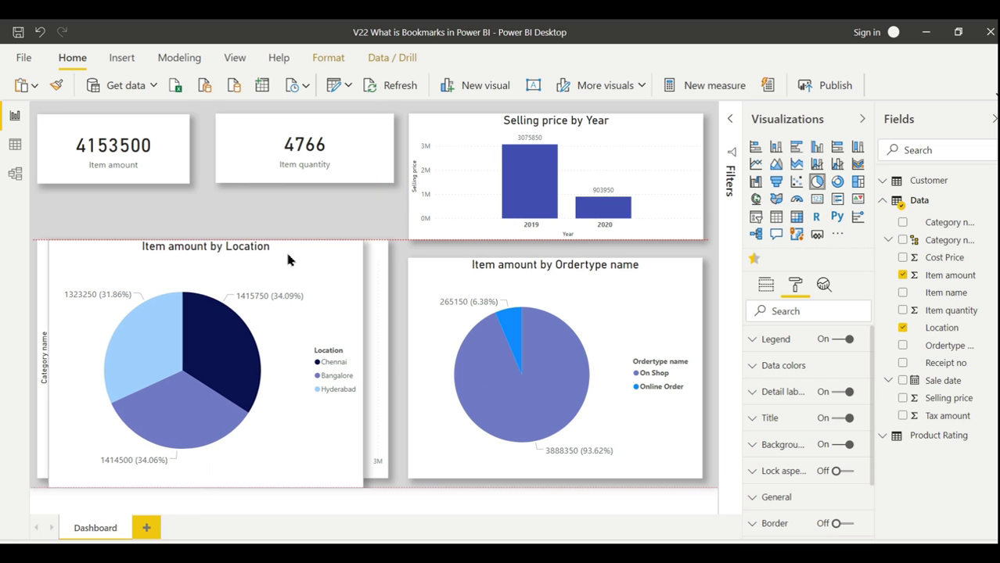
{"action": "left_click_drag", "start_coordinate": [285, 250], "coordinate": [282, 249]}
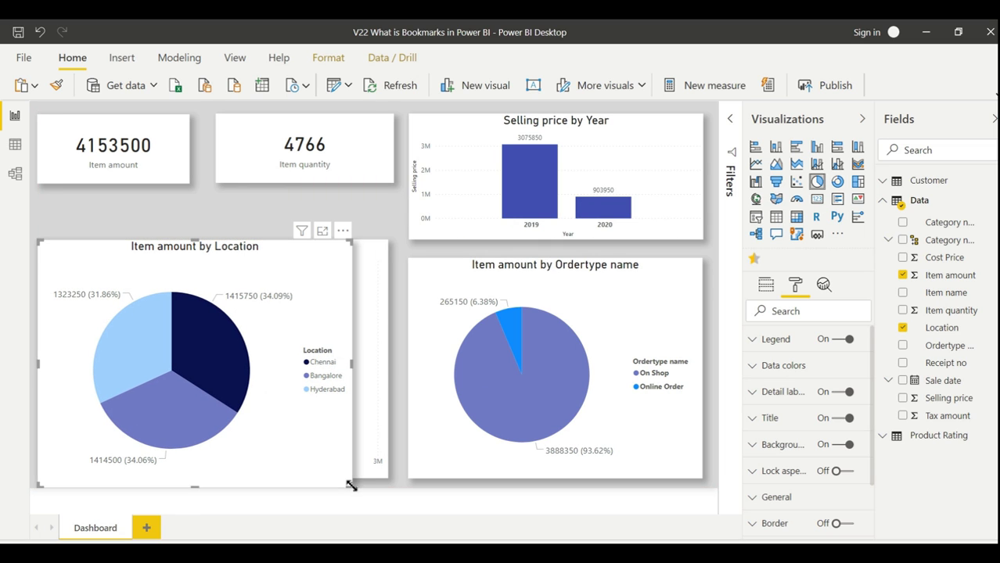
{"action": "left_click_drag", "start_coordinate": [351, 486], "coordinate": [384, 478]}
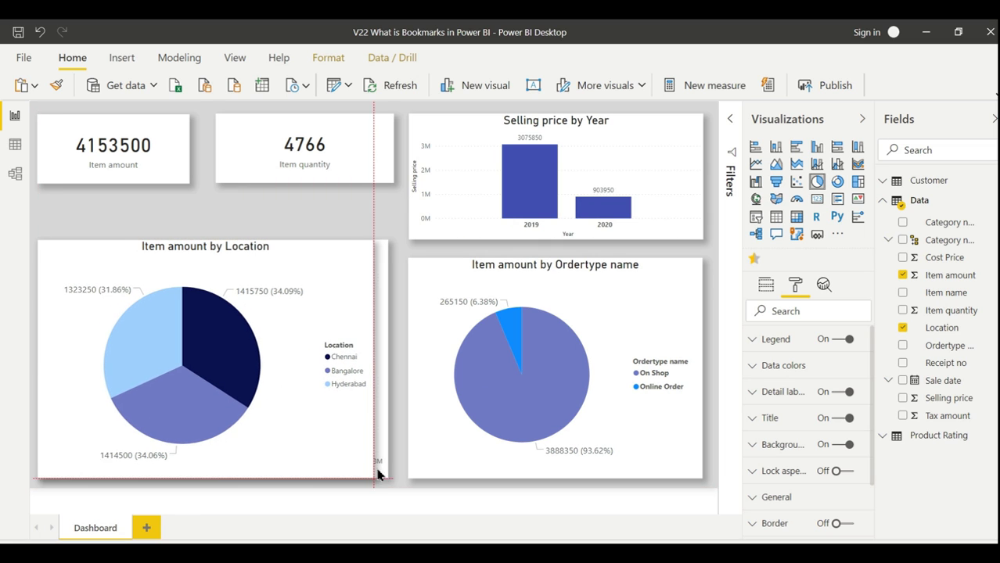
{"action": "left_click", "coordinate": [324, 208]}
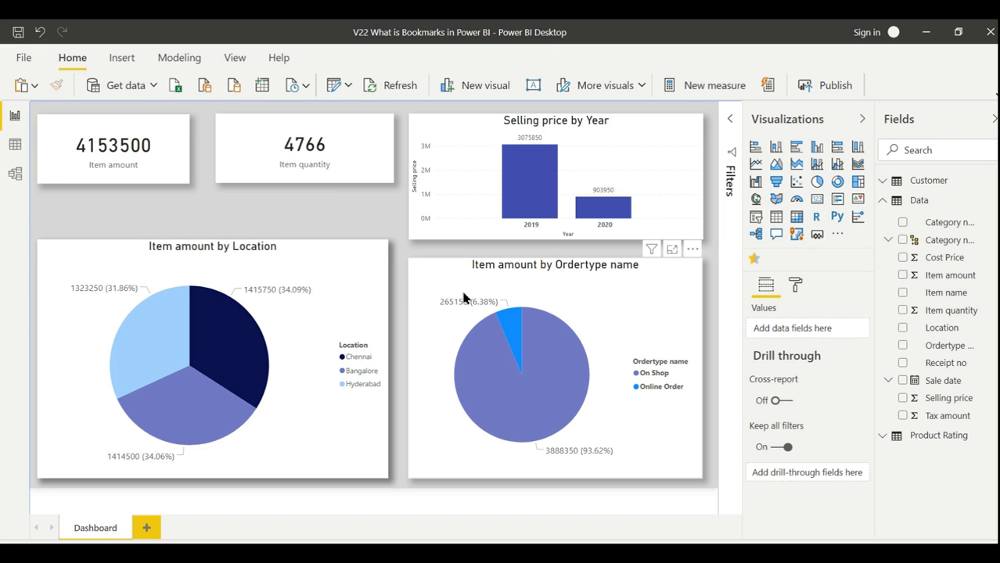
{"action": "left_click", "coordinate": [382, 278]}
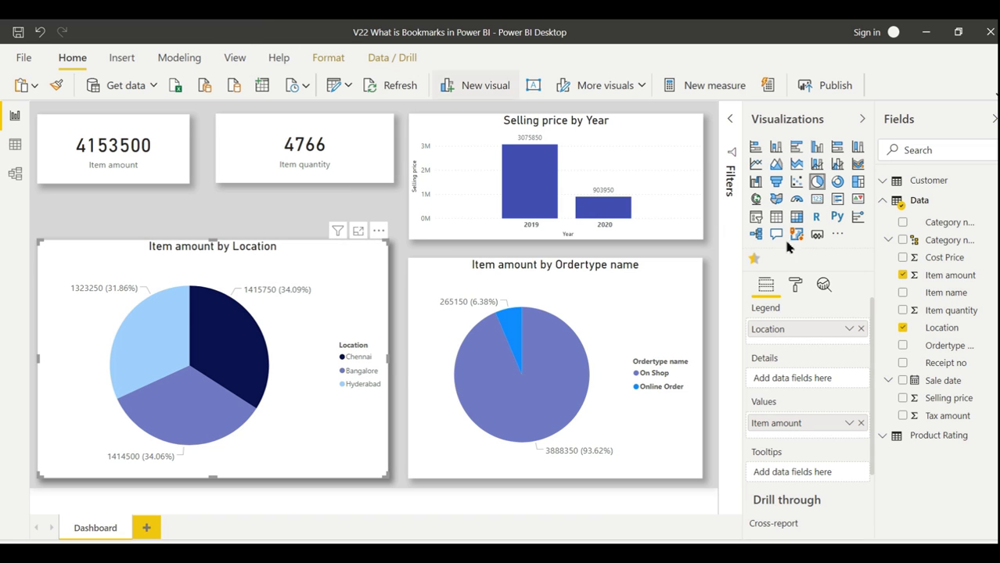
{"action": "mouse_move", "coordinate": [328, 287]}
{"action": "left_mouse_down"}
{"action": "mouse_move", "coordinate": [361, 296]}
{"action": "mouse_move", "coordinate": [338, 284]}
{"action": "left_mouse_up"}
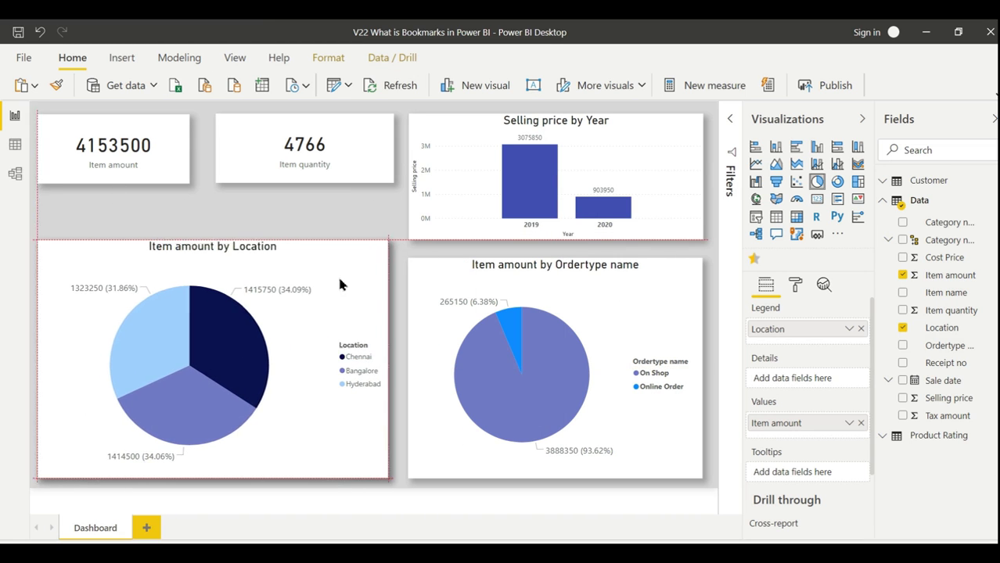
{"action": "left_click_drag", "start_coordinate": [338, 285], "coordinate": [333, 240]}
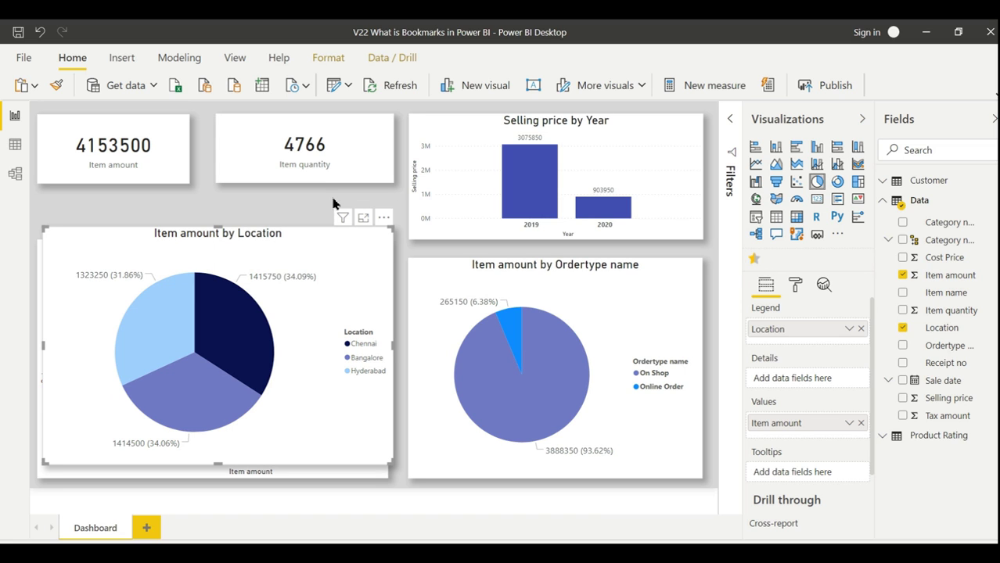
Move the Location pie aside, reselect both charts, then drag the pie back left over the bar chart.
{"action": "left_click_drag", "start_coordinate": [214, 264], "coordinate": [510, 333]}
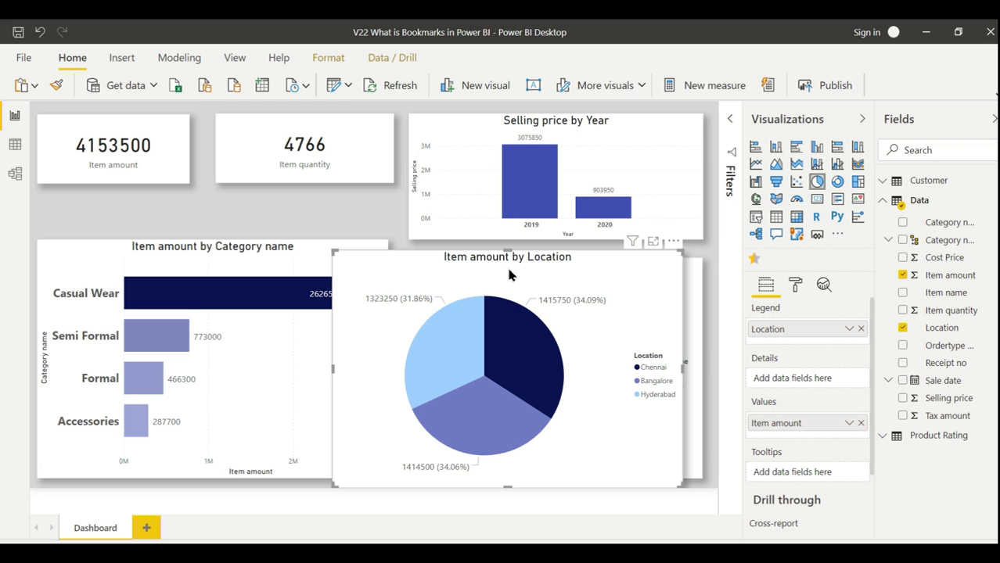
{"action": "left_click_drag", "start_coordinate": [509, 274], "coordinate": [543, 274]}
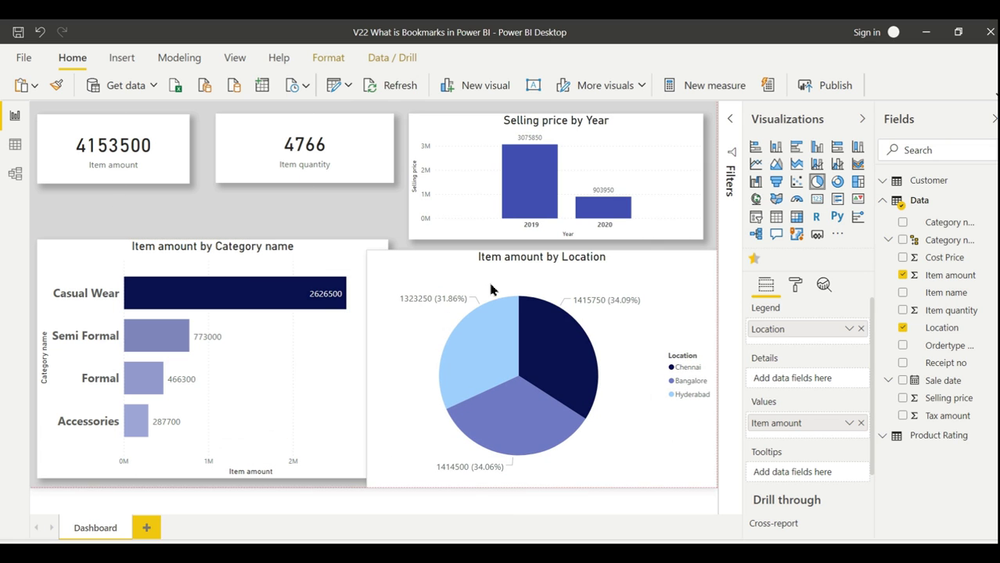
{"action": "left_click", "coordinate": [220, 263]}
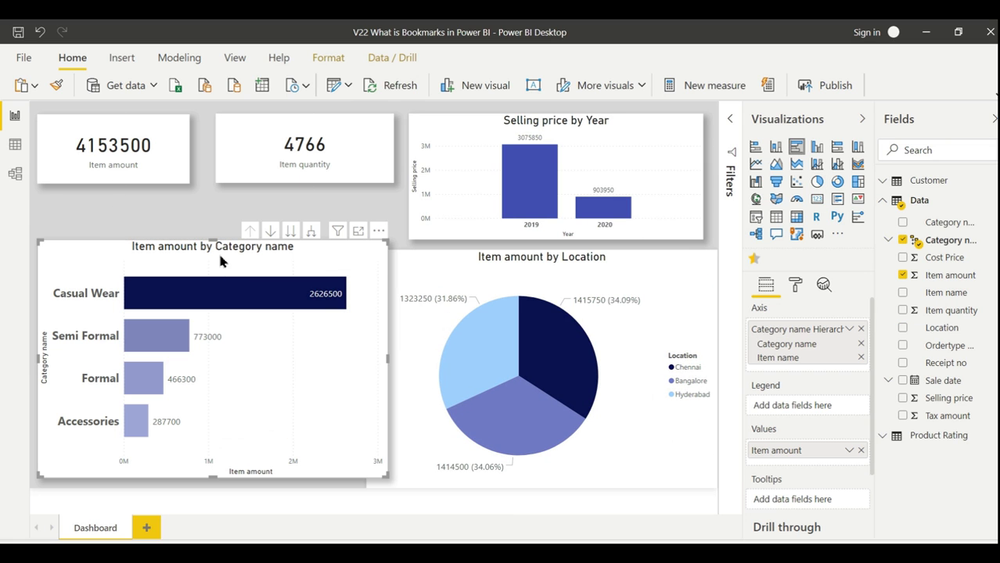
{"action": "left_click", "coordinate": [505, 268]}
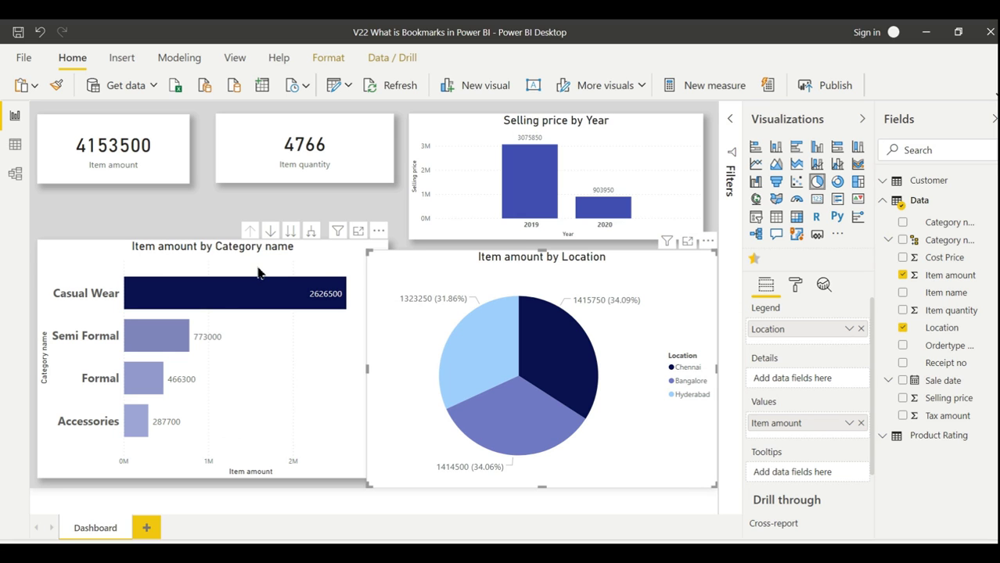
{"action": "left_click", "coordinate": [314, 269]}
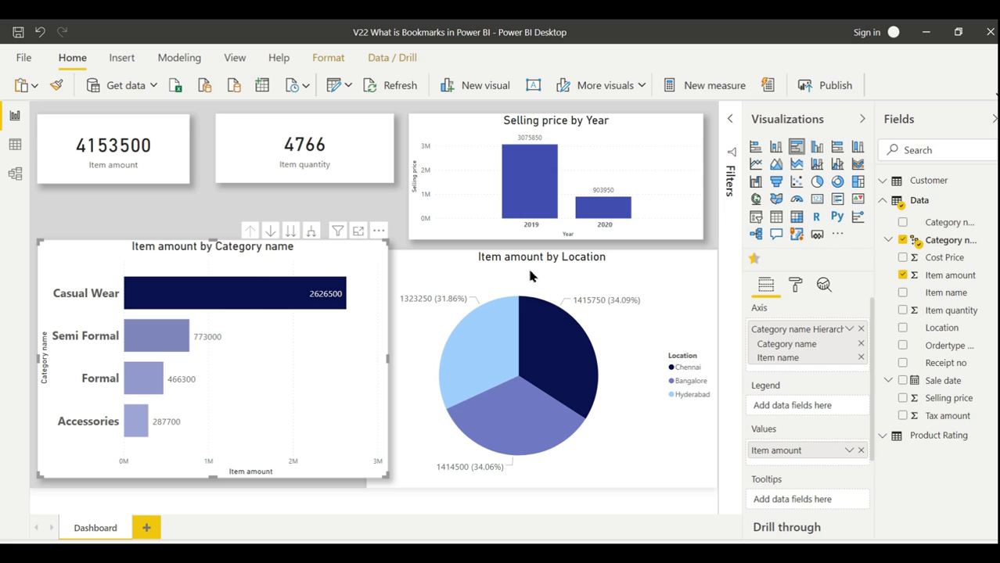
{"action": "left_click", "coordinate": [530, 280]}
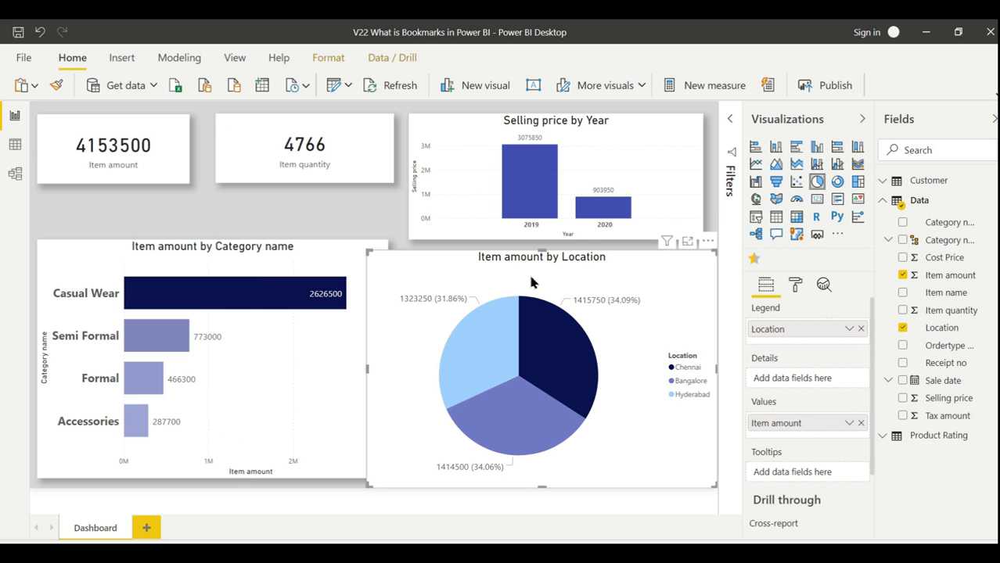
{"action": "left_click_drag", "start_coordinate": [531, 283], "coordinate": [489, 270]}
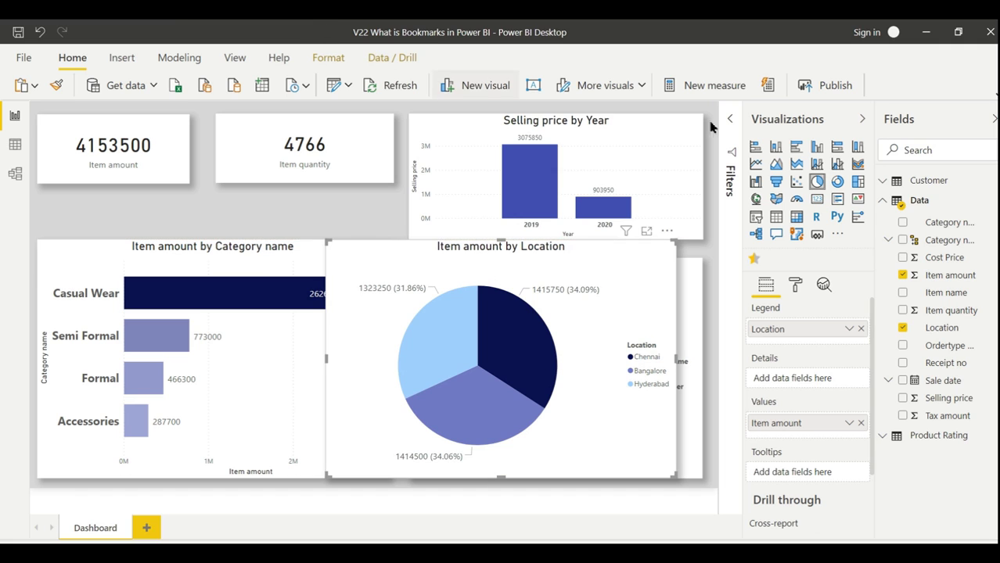
Open the Bookmarks pane and add a bookmark named ProdcutCategory.
{"action": "left_click", "coordinate": [235, 58]}
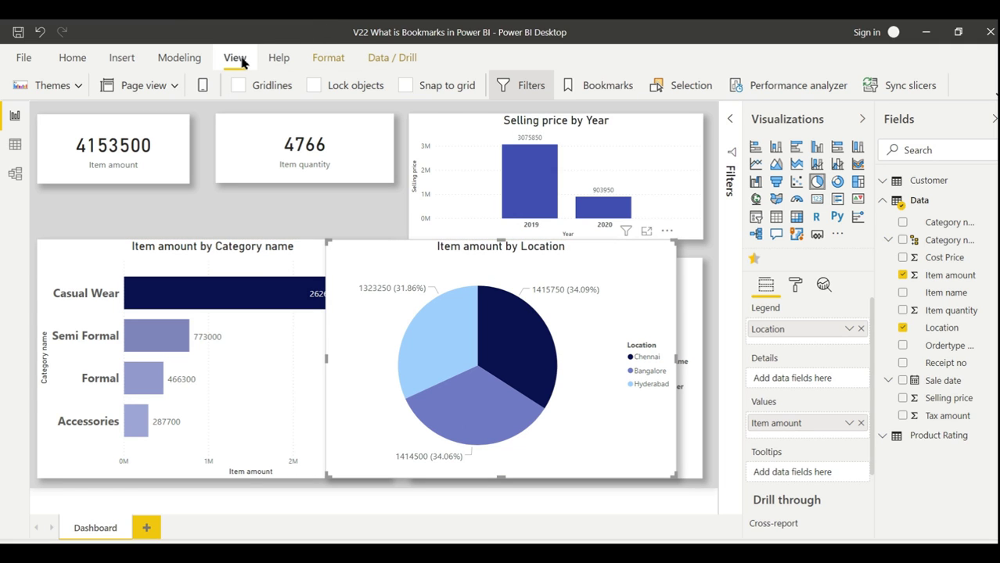
{"action": "left_click", "coordinate": [597, 88]}
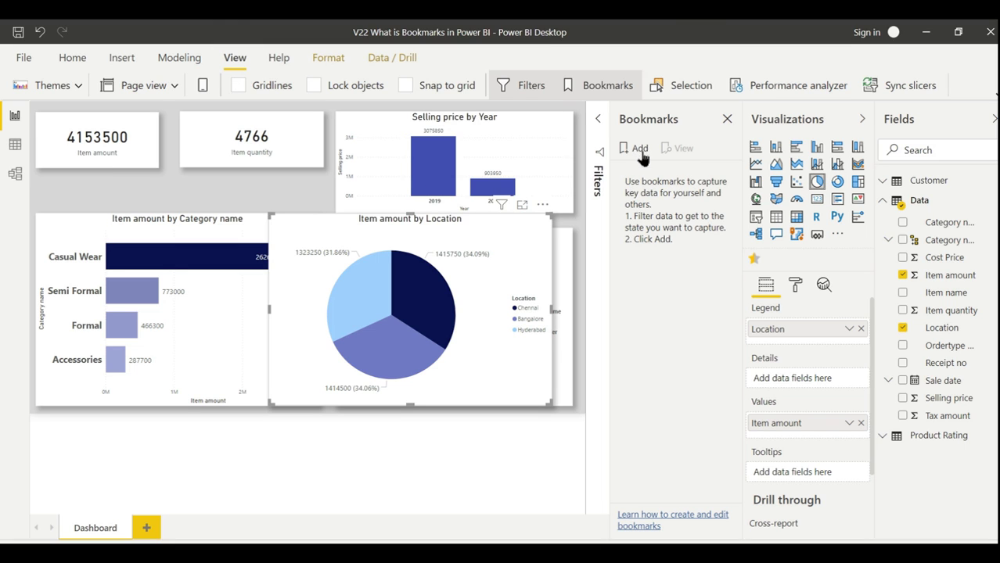
{"action": "left_click", "coordinate": [152, 226]}
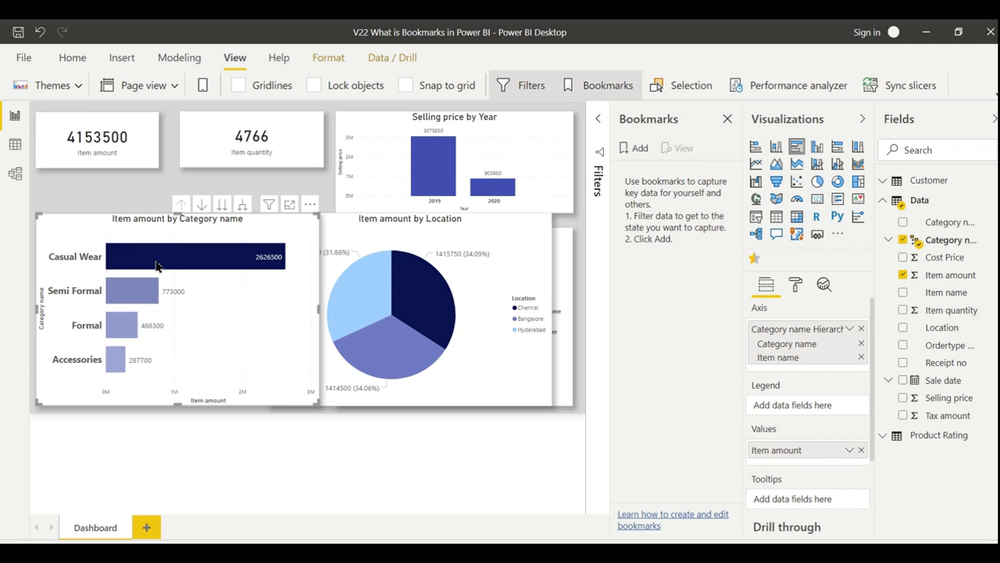
{"action": "left_click", "coordinate": [445, 226]}
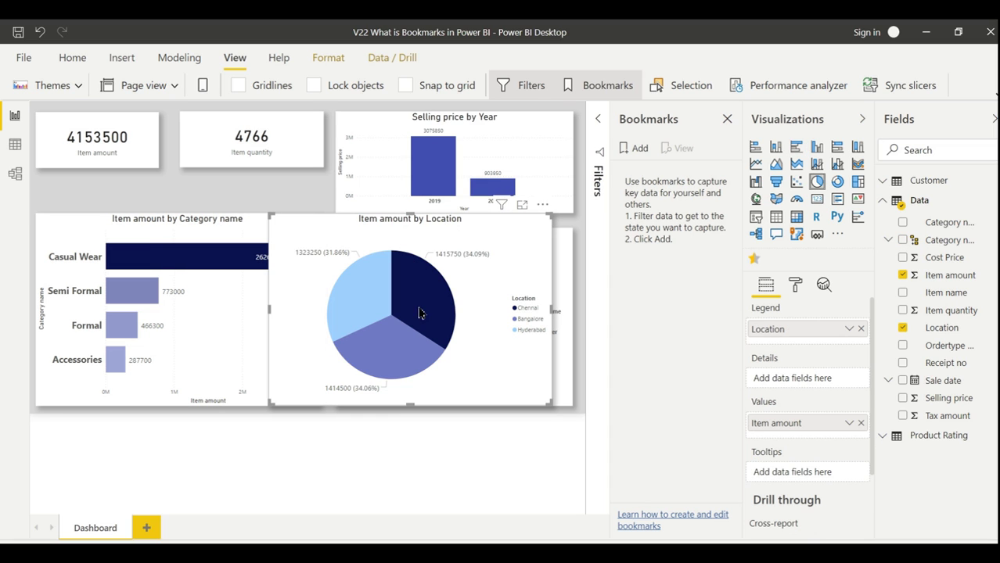
{"action": "left_click", "coordinate": [639, 149]}
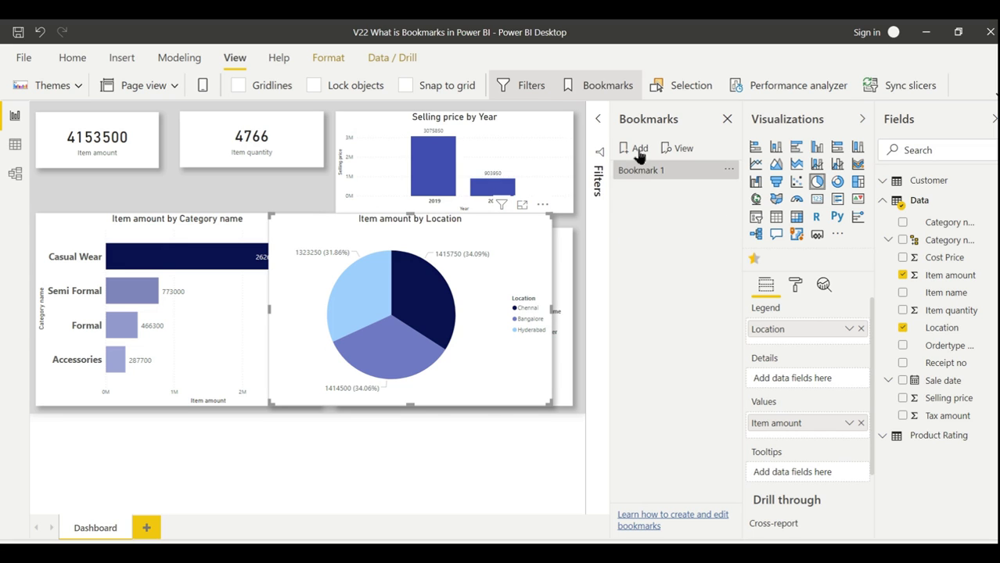
{"action": "double_click", "coordinate": [643, 170]}
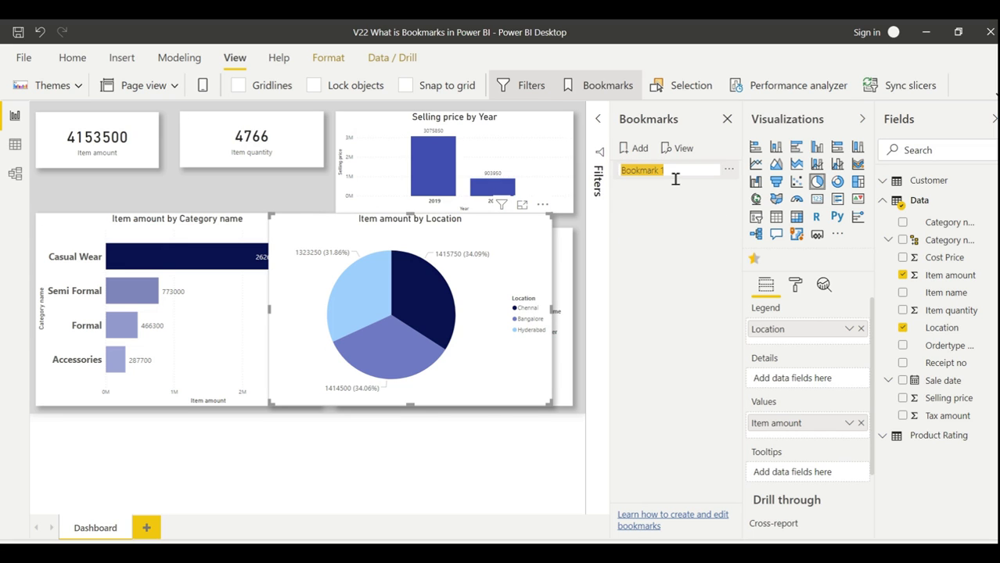
{"action": "type", "text": "ProdcutCategory"}
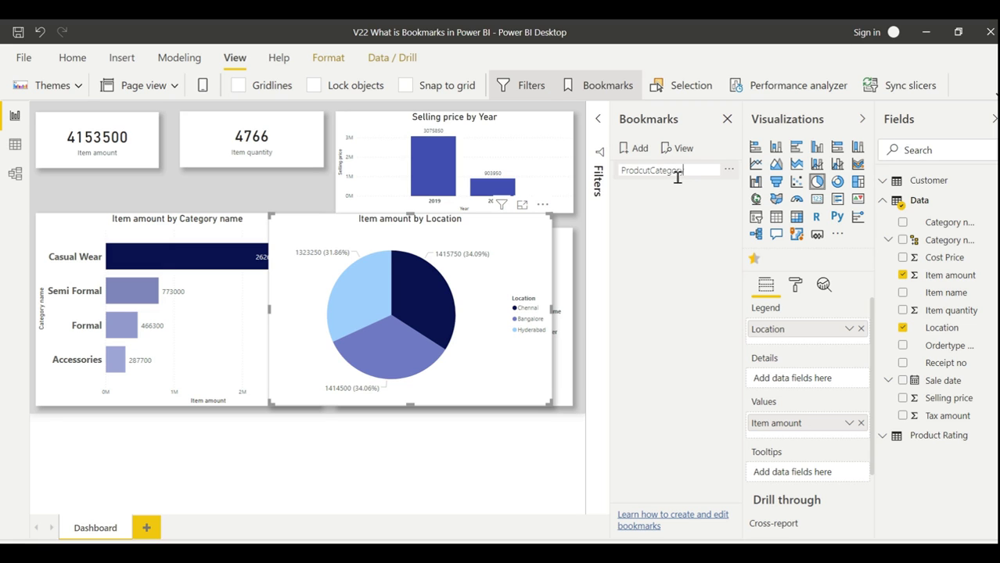
{"action": "key", "text": "Return"}
{"action": "key", "text": "Return"}
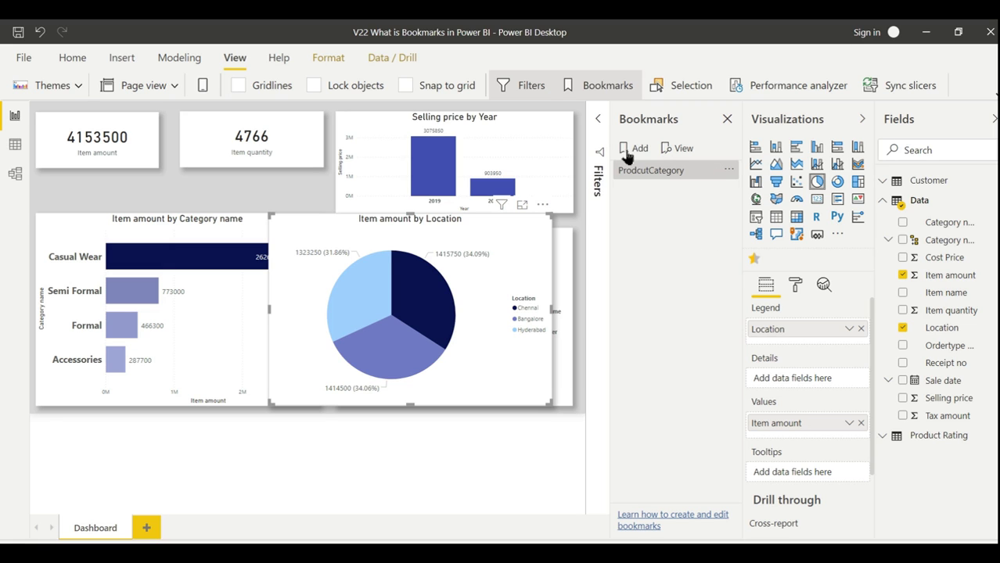
Add a second bookmark named Location.
{"action": "left_click", "coordinate": [631, 149]}
{"action": "double_click", "coordinate": [643, 194]}
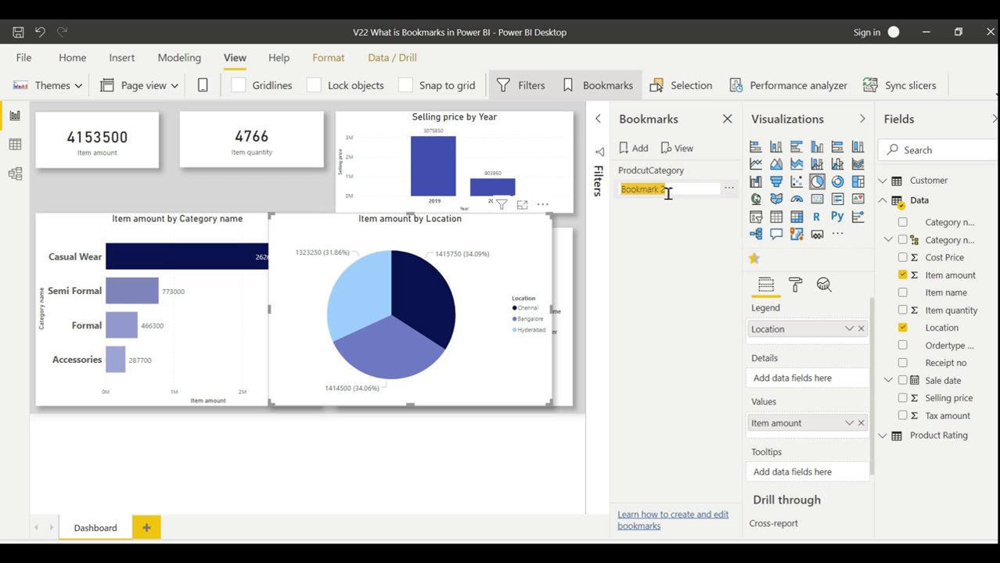
{"action": "type", "text": "Location"}
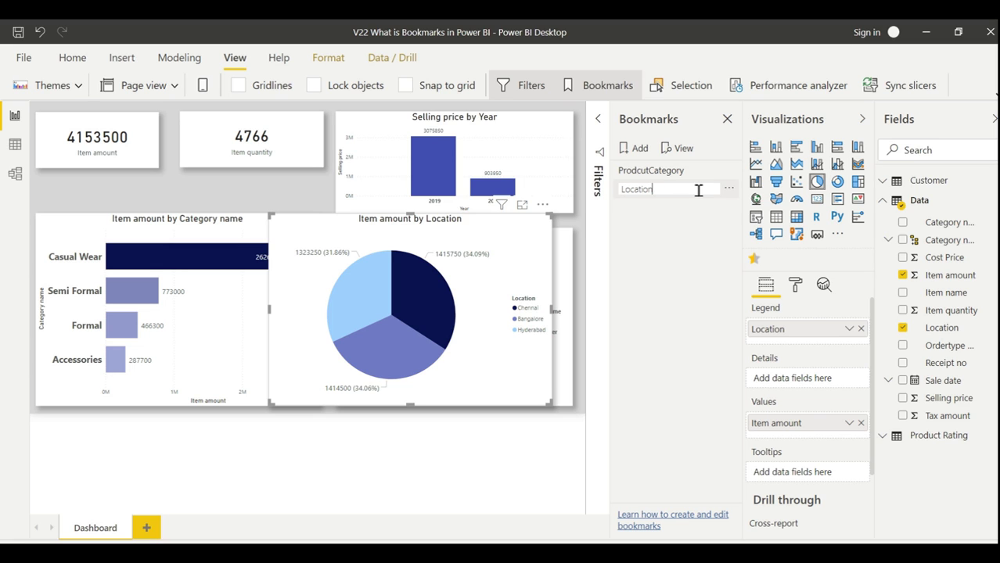
{"action": "key", "text": "Return"}
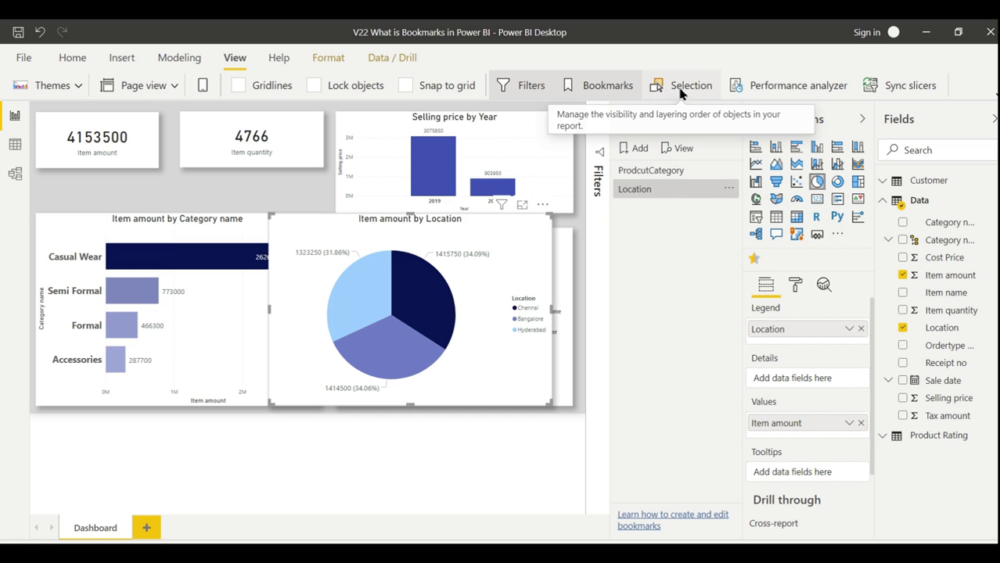
Open the Selection pane and collapse the Visualizations and Fields panes.
{"action": "left_click", "coordinate": [680, 88]}
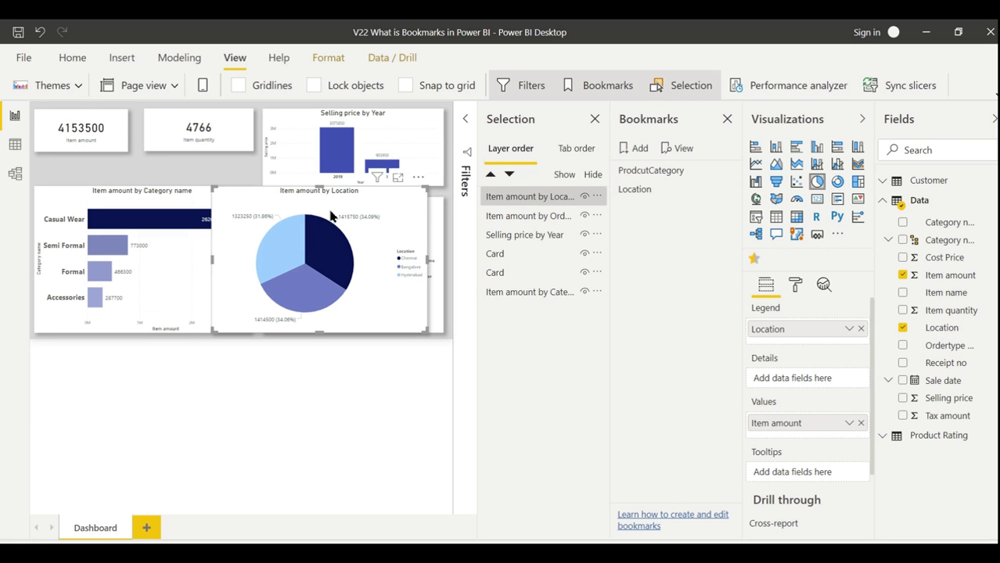
{"action": "left_click", "coordinate": [861, 118]}
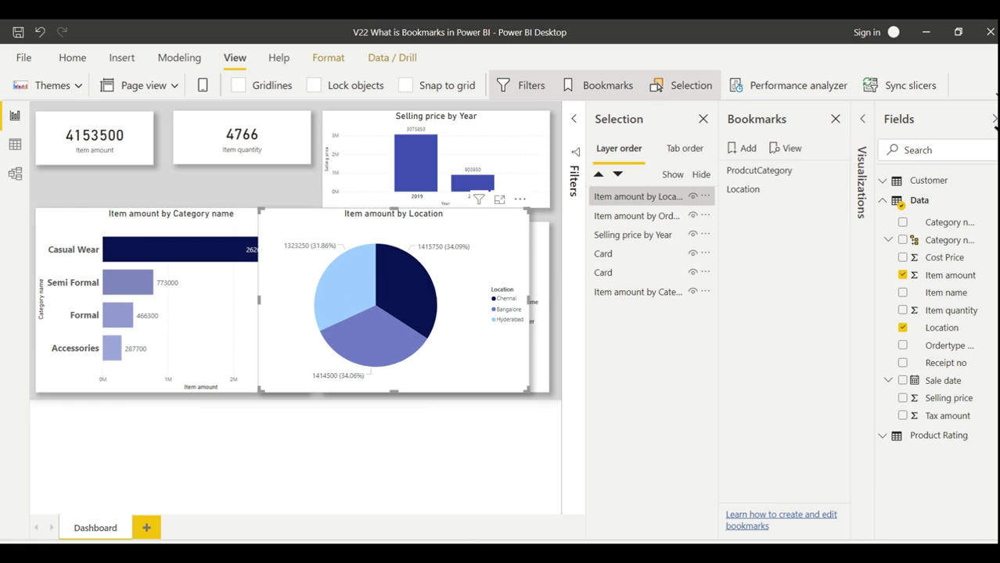
{"action": "left_click", "coordinate": [994, 119]}
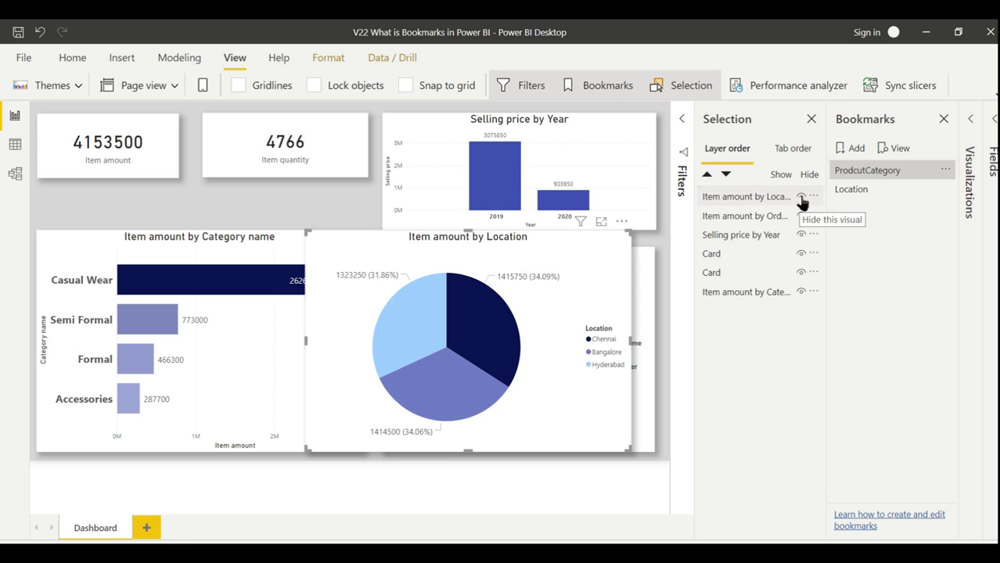
Drag the Location pie into the left chart slot and align it over the Category bar chart.
{"action": "left_click", "coordinate": [802, 202]}
{"action": "left_click_drag", "start_coordinate": [489, 249], "coordinate": [270, 237]}
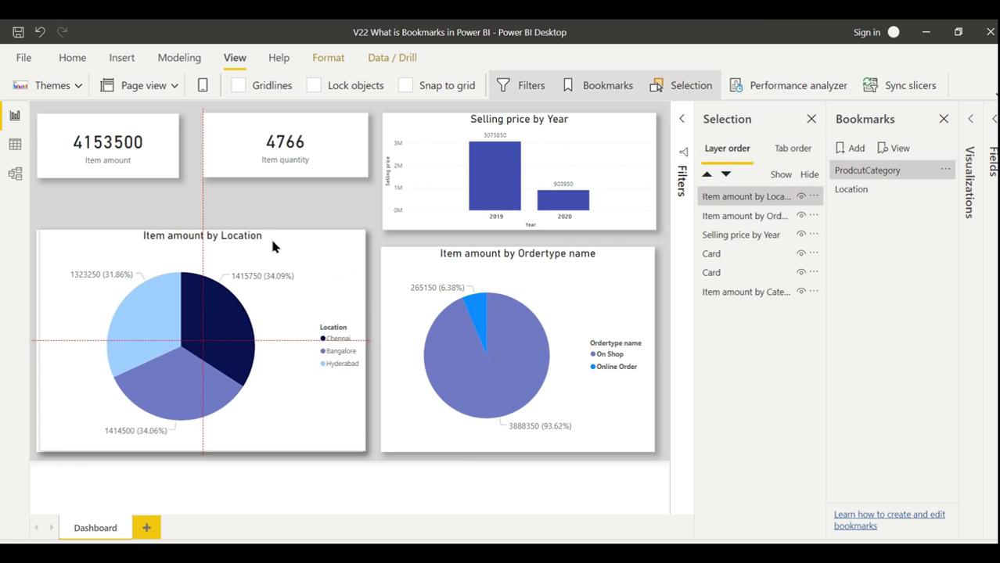
{"action": "left_click", "coordinate": [801, 196]}
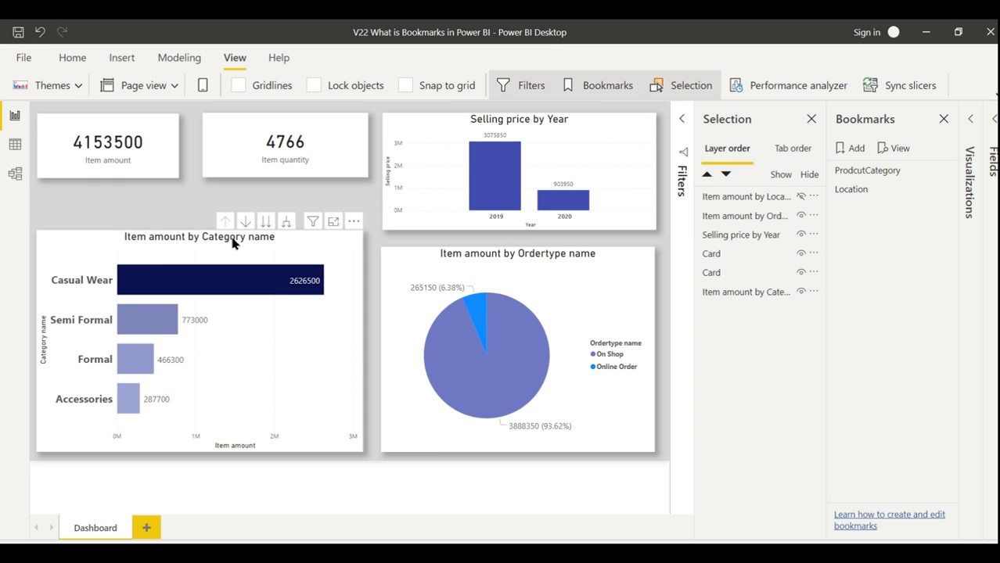
{"action": "left_click", "coordinate": [859, 192]}
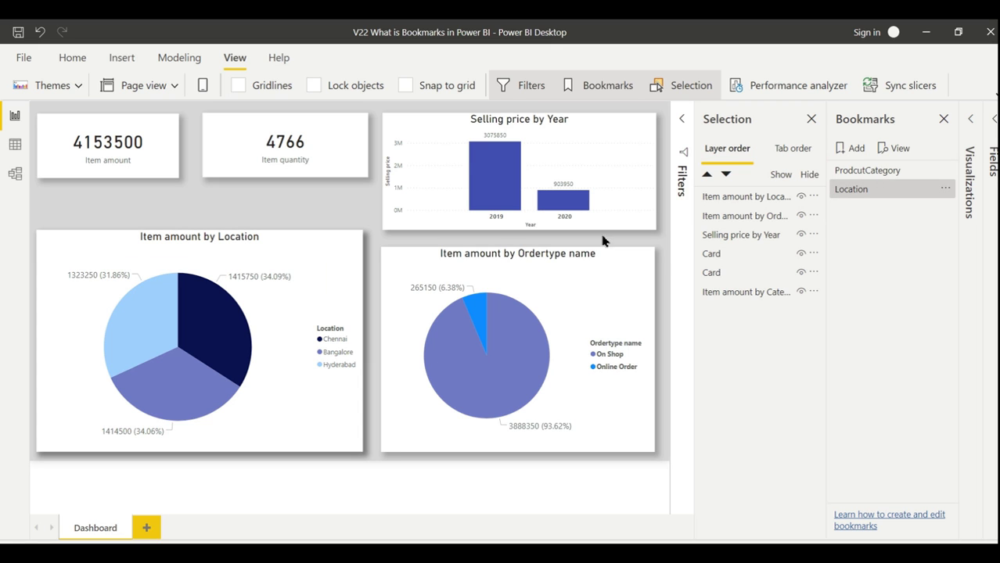
{"action": "mouse_move", "coordinate": [270, 278]}
{"action": "left_mouse_down"}
{"action": "mouse_move", "coordinate": [297, 236]}
{"action": "mouse_move", "coordinate": [330, 288]}
{"action": "left_mouse_up"}
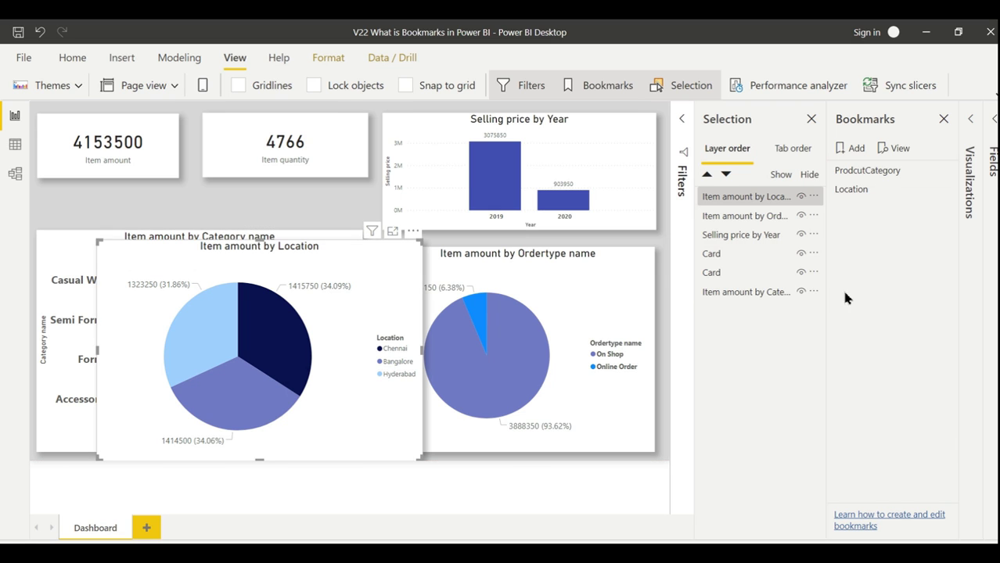
{"action": "left_click_drag", "start_coordinate": [401, 277], "coordinate": [307, 276]}
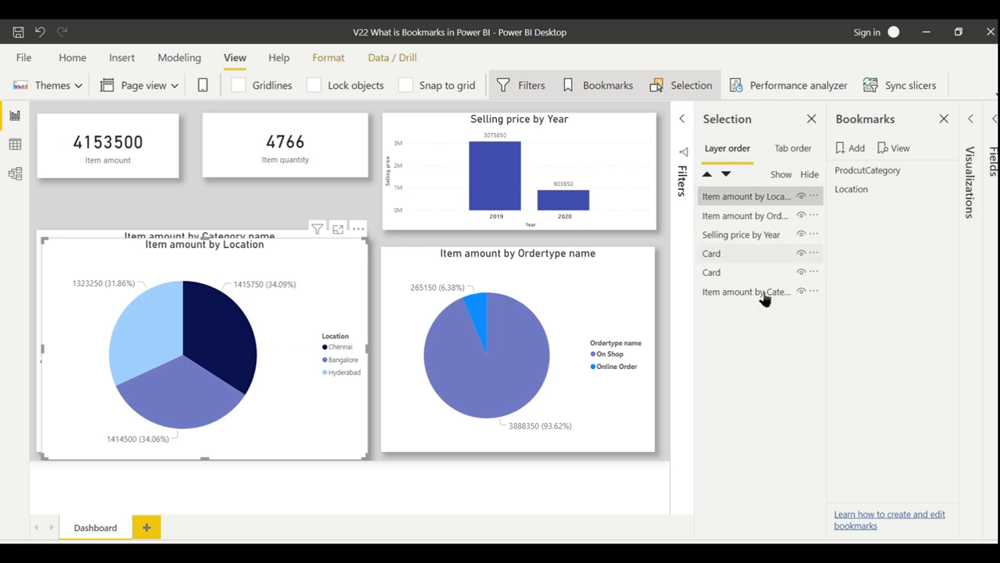
Hide the category bar chart, fine-tune the pie's position, and try the Location and ProdcutCategory bookmarks.
{"action": "left_click", "coordinate": [858, 197]}
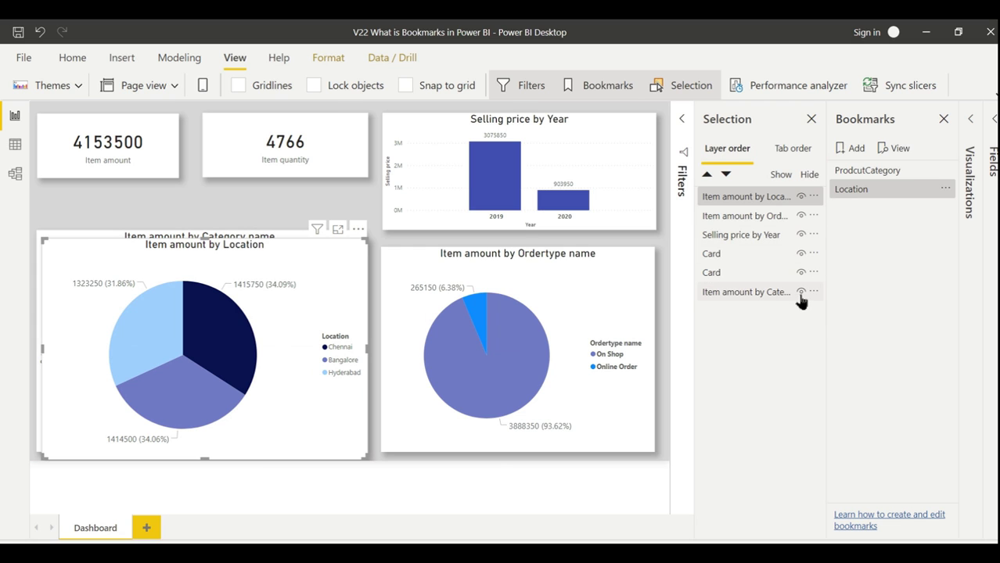
{"action": "left_click", "coordinate": [802, 294]}
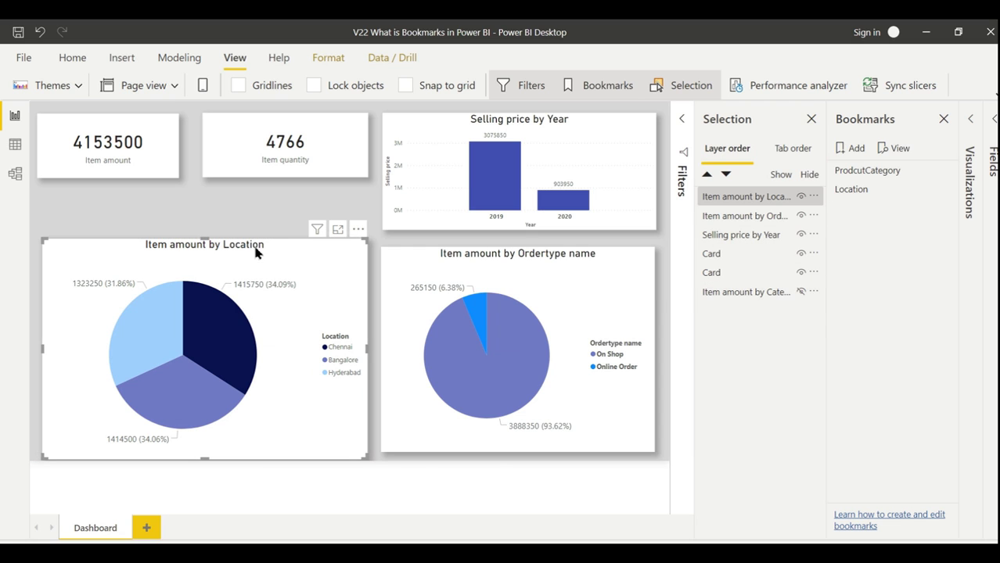
{"action": "left_click_drag", "start_coordinate": [254, 250], "coordinate": [250, 242]}
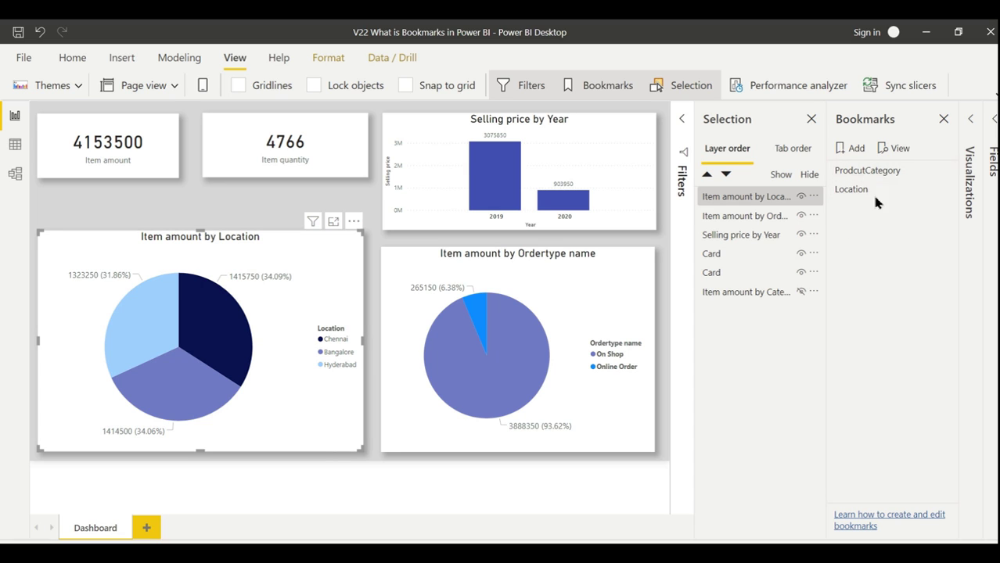
{"action": "left_click", "coordinate": [877, 172]}
{"action": "left_click", "coordinate": [784, 196]}
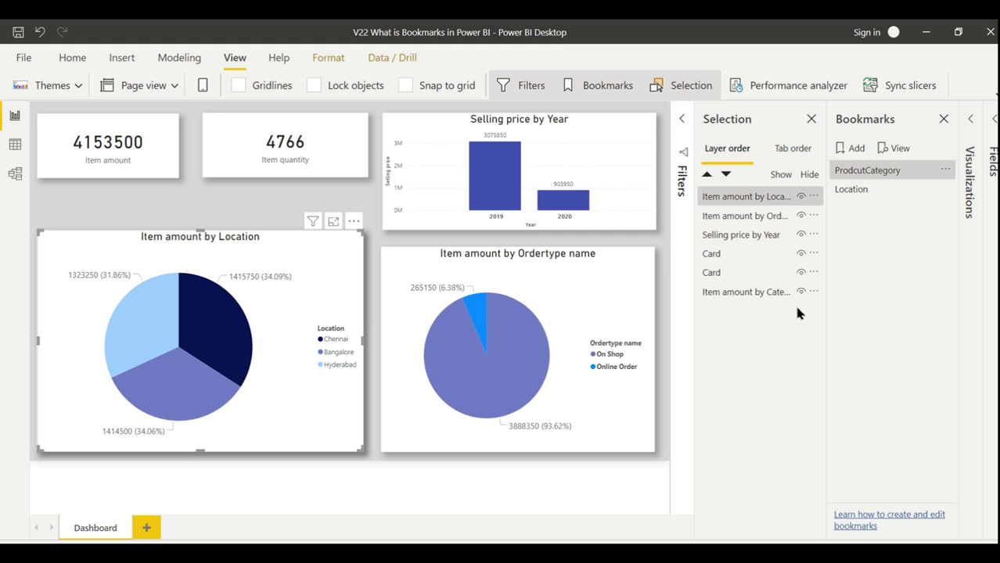
{"action": "left_click", "coordinate": [851, 193]}
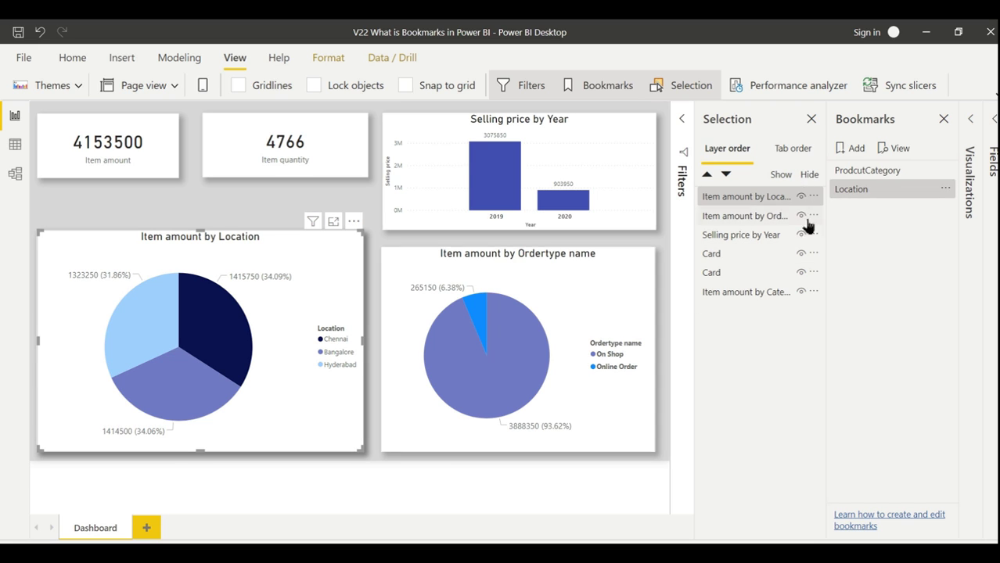
{"action": "left_click", "coordinate": [870, 174]}
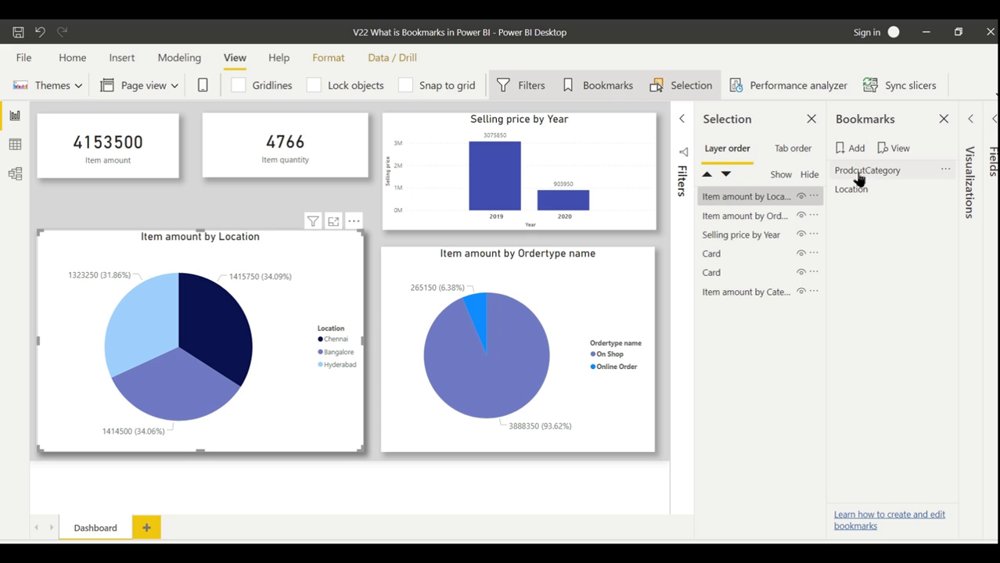
Hide the Location pie and update the ProdcutCategory bookmark with this view.
{"action": "left_click", "coordinate": [800, 197]}
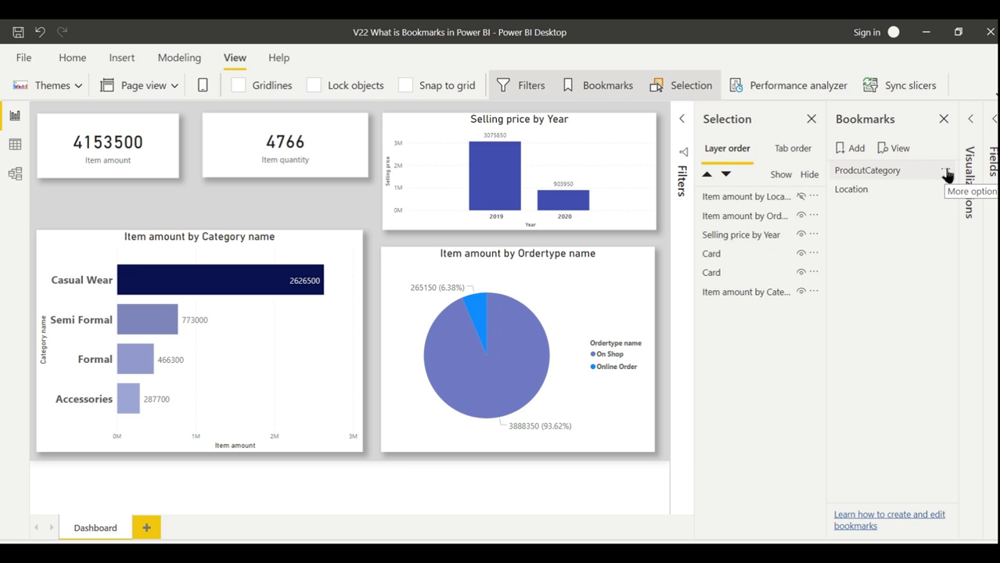
{"action": "left_click", "coordinate": [946, 173]}
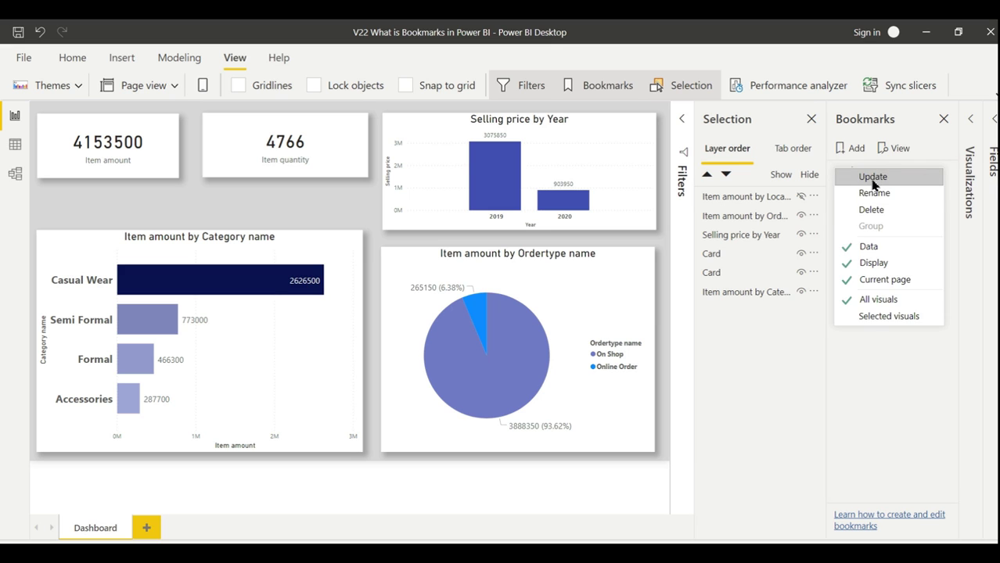
{"action": "left_click", "coordinate": [874, 177]}
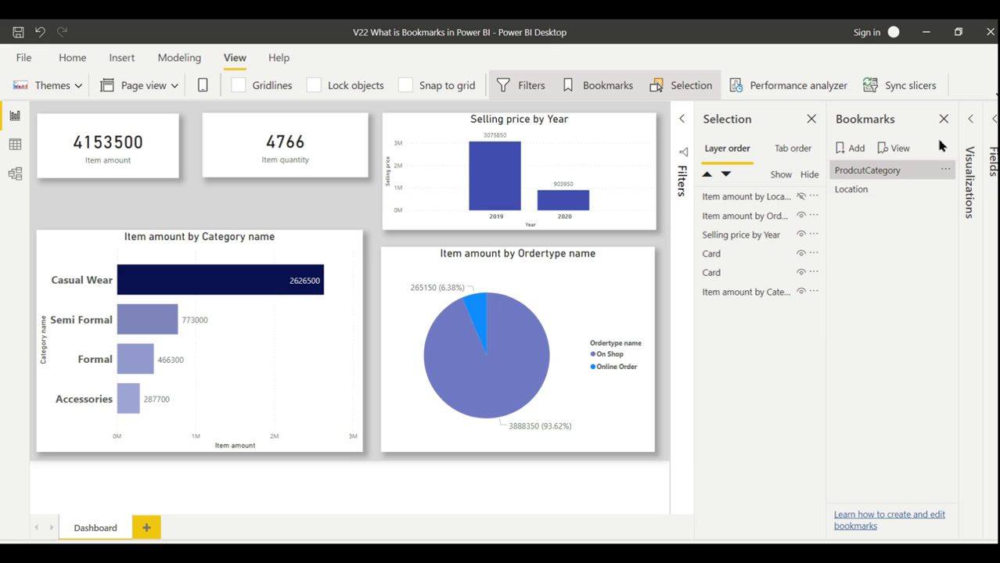
Hide the year chart and Ordertype pie, update the Location bookmark, then apply ProdcutCategory.
{"action": "left_click", "coordinate": [848, 193]}
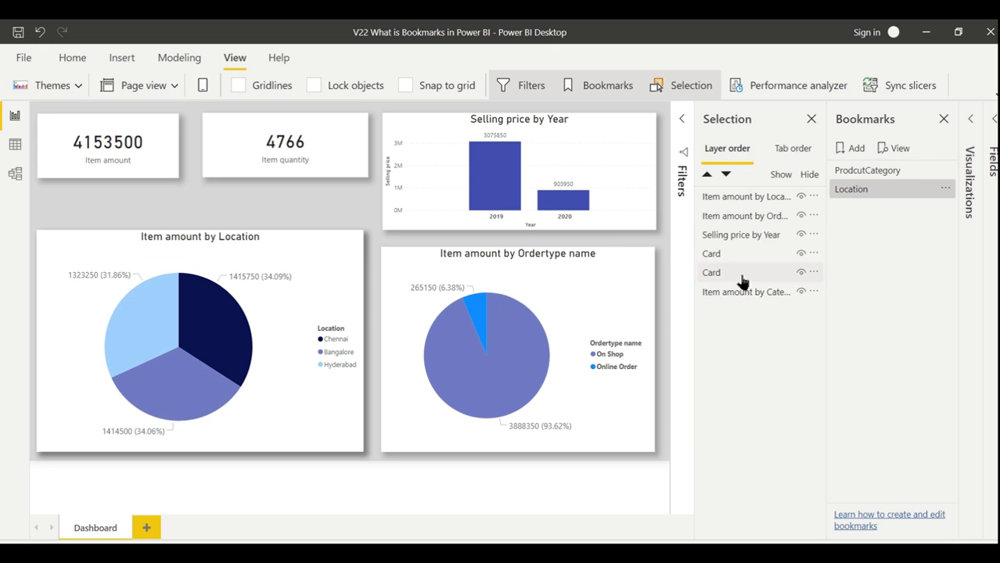
{"action": "left_click", "coordinate": [802, 293]}
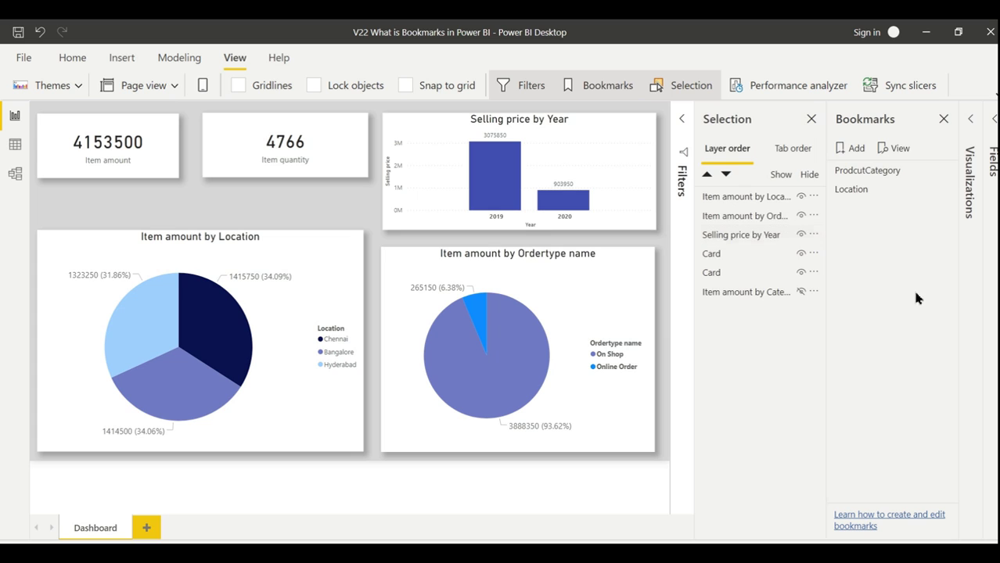
{"action": "left_click", "coordinate": [801, 235]}
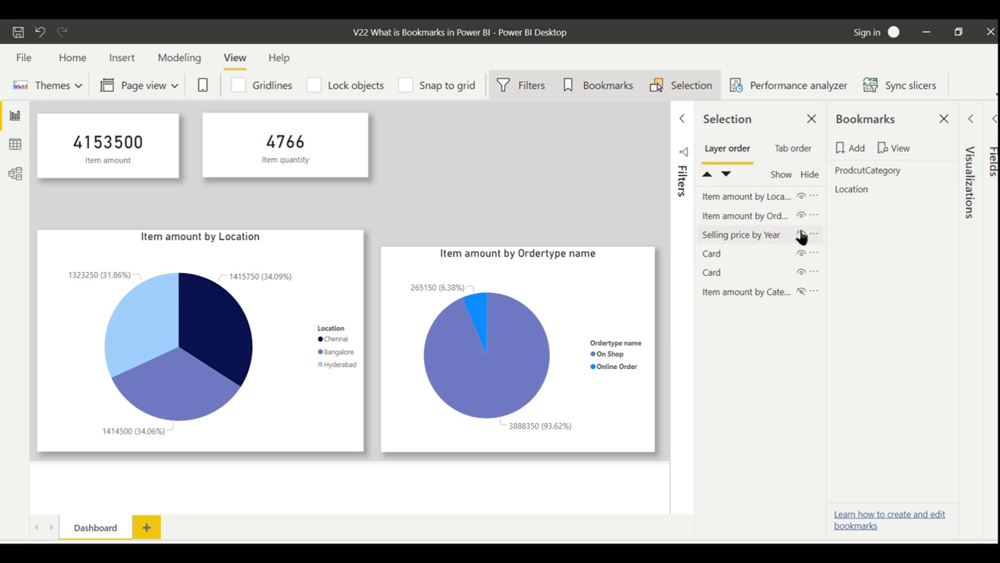
{"action": "left_click", "coordinate": [802, 216]}
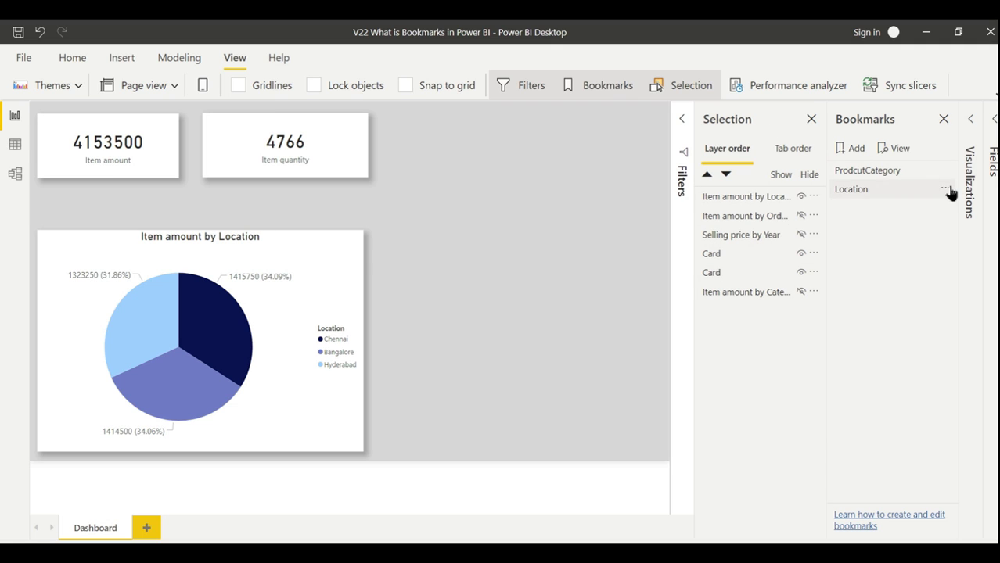
{"action": "left_click", "coordinate": [949, 189]}
{"action": "left_click", "coordinate": [887, 199]}
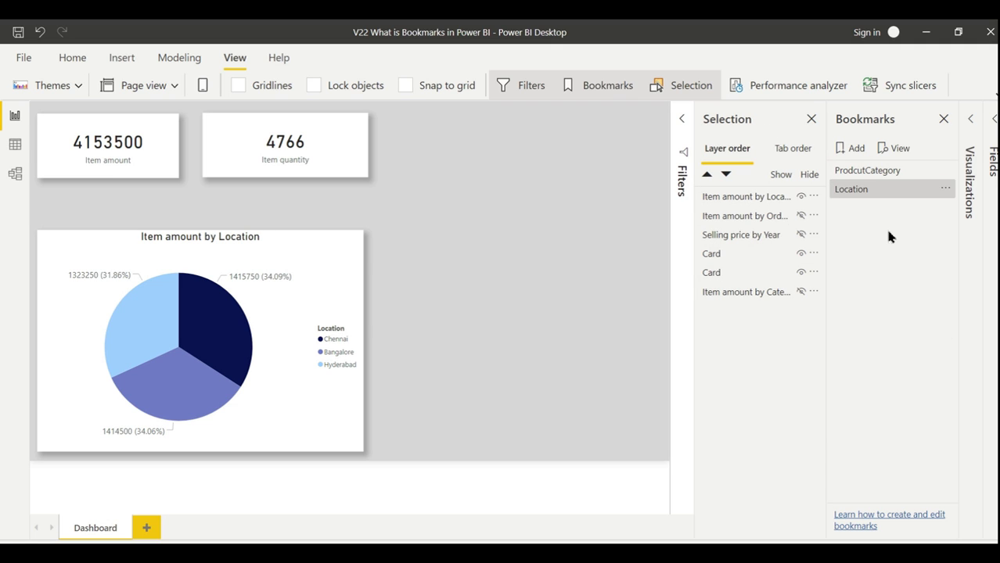
{"action": "left_click", "coordinate": [863, 189]}
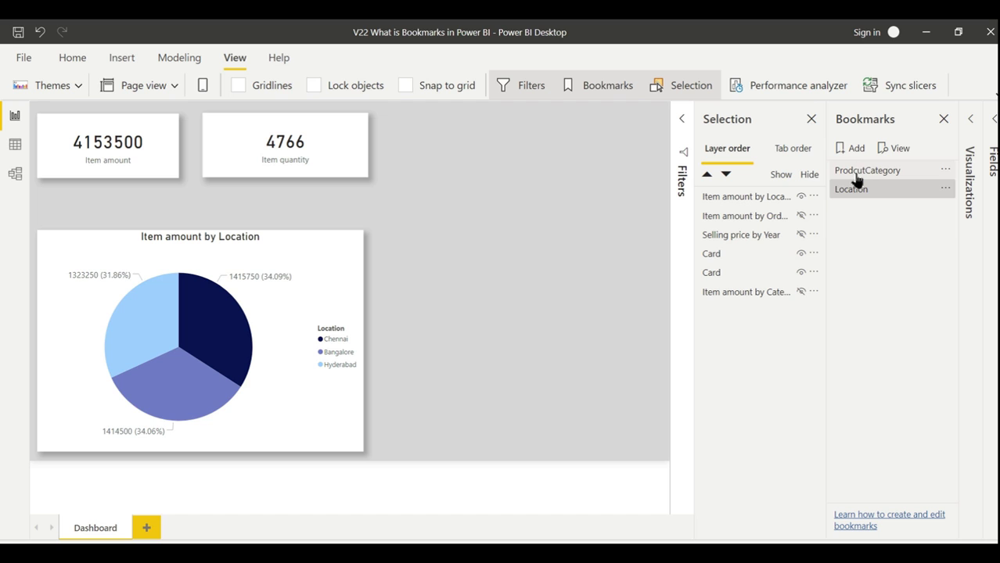
{"action": "left_click", "coordinate": [856, 172]}
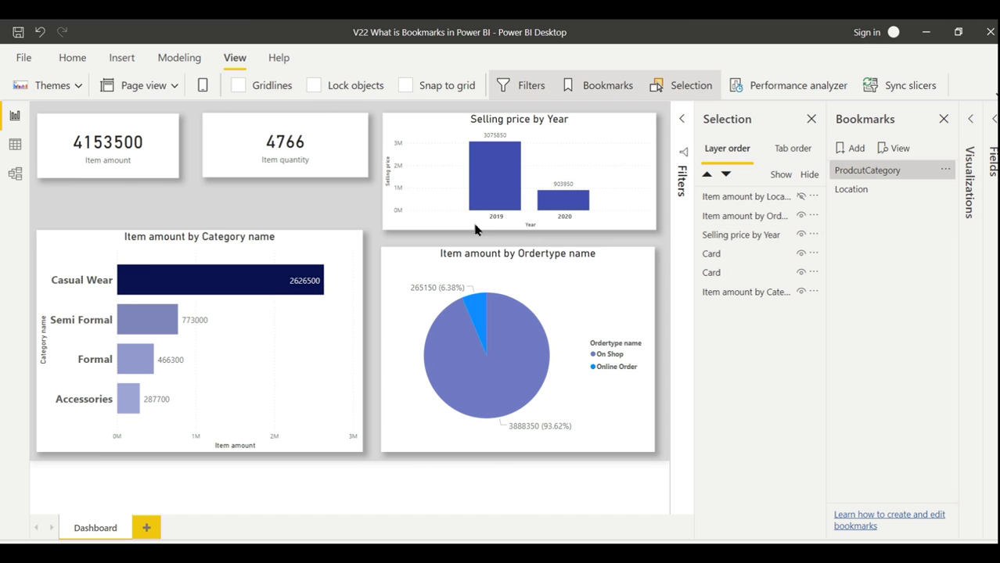
Apply the Location and then the ProdcutCategory bookmark, and close the Bookmarks and Selection panes.
{"action": "left_click", "coordinate": [863, 191]}
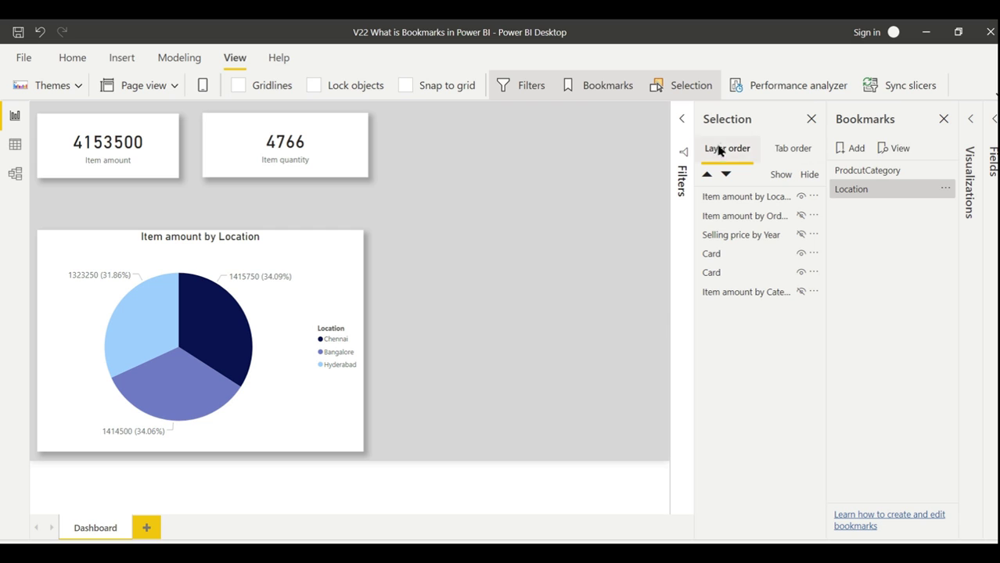
{"action": "left_click", "coordinate": [944, 120]}
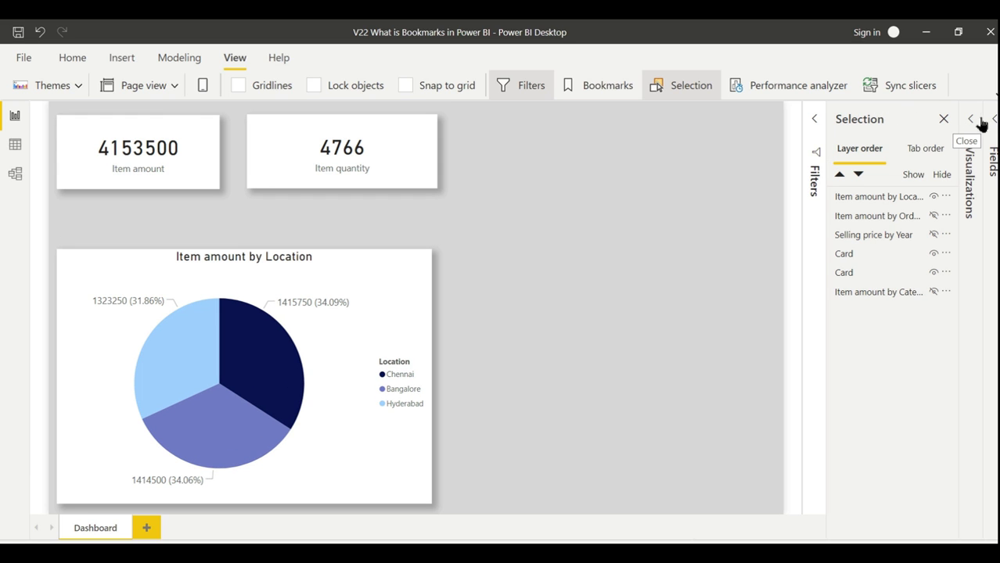
{"action": "left_click", "coordinate": [608, 86]}
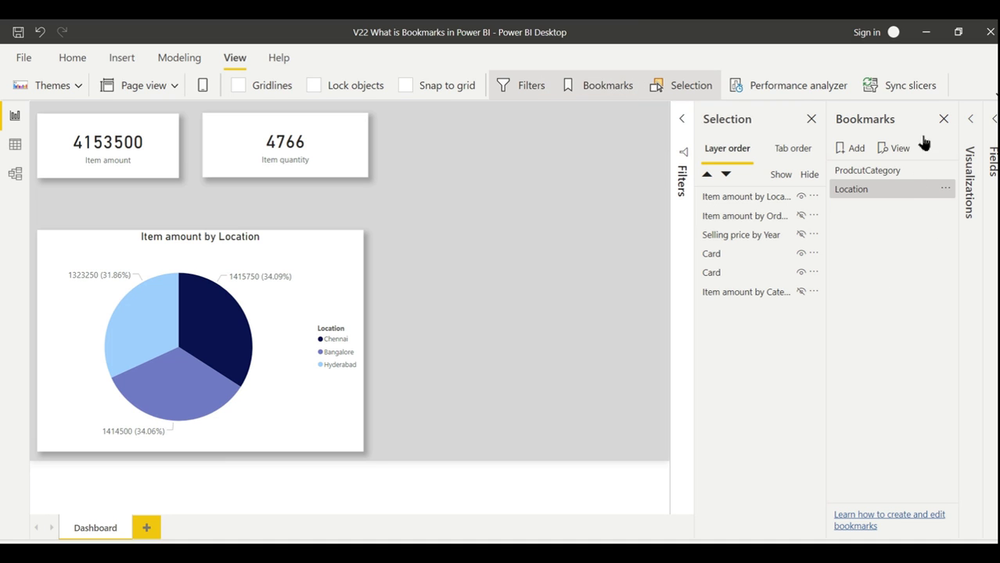
{"action": "left_click", "coordinate": [881, 172]}
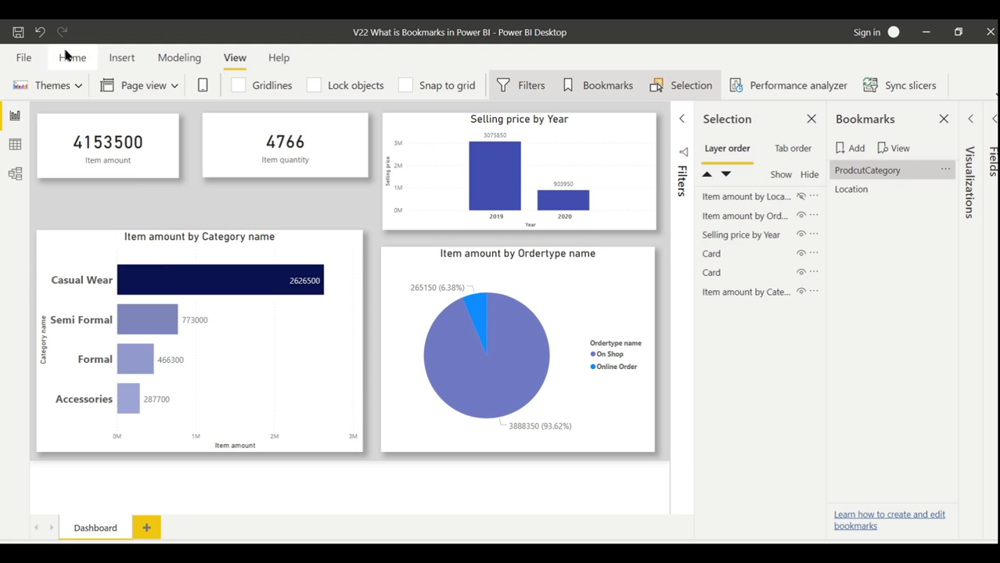
{"action": "left_click", "coordinate": [945, 119]}
{"action": "left_click", "coordinate": [944, 119]}
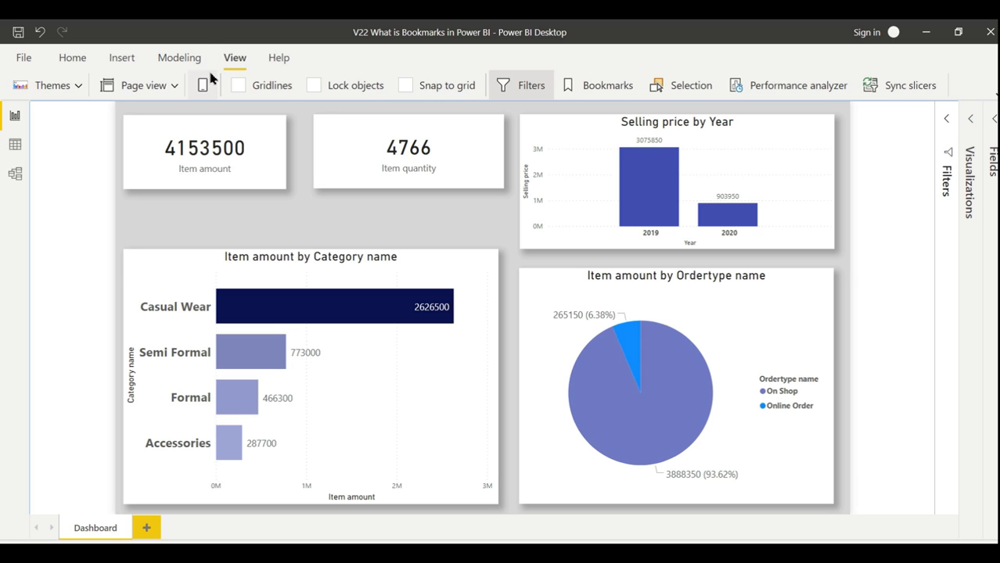
Insert a right-arrow button from Buttons and drag it above the category bar chart.
{"action": "left_click", "coordinate": [119, 61]}
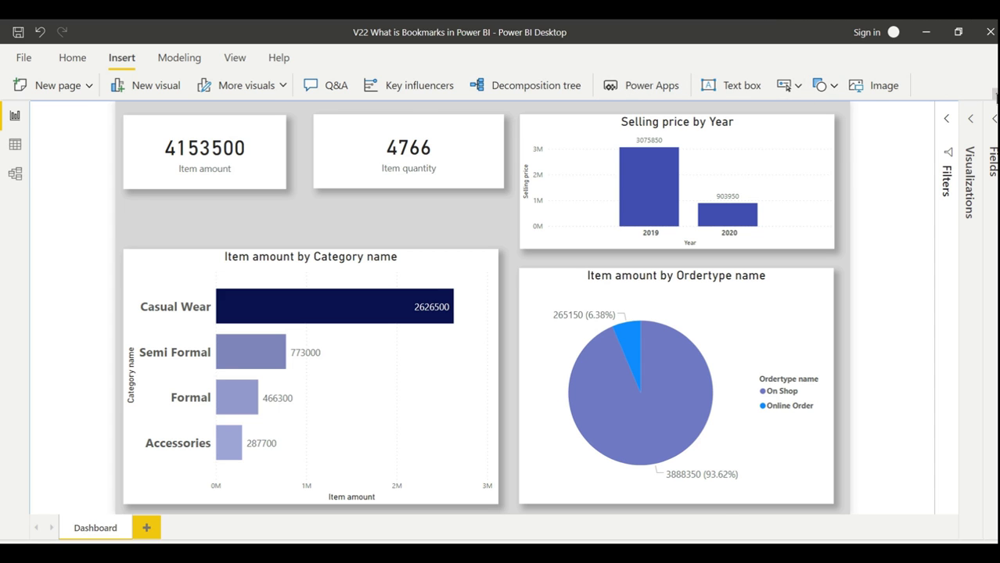
{"action": "left_click", "coordinate": [382, 102]}
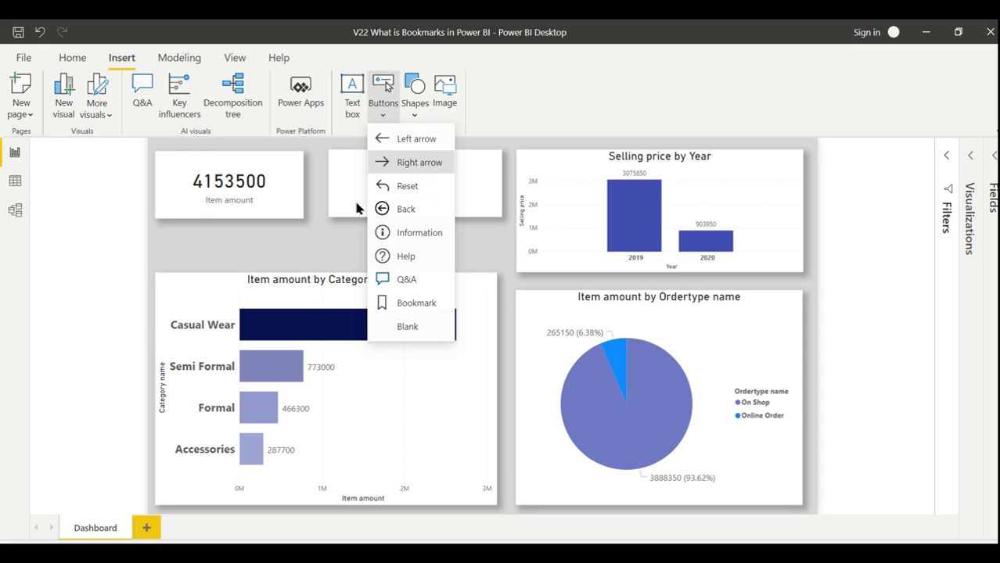
{"action": "left_click", "coordinate": [399, 163]}
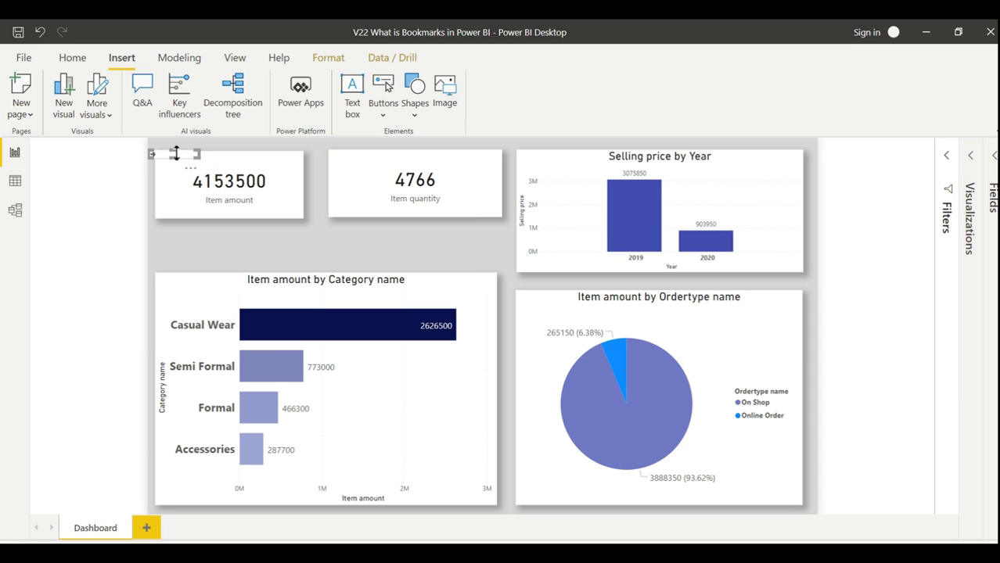
{"action": "mouse_move", "coordinate": [174, 154]}
{"action": "left_mouse_down"}
{"action": "mouse_move", "coordinate": [190, 253]}
{"action": "mouse_move", "coordinate": [357, 255]}
{"action": "left_mouse_up"}
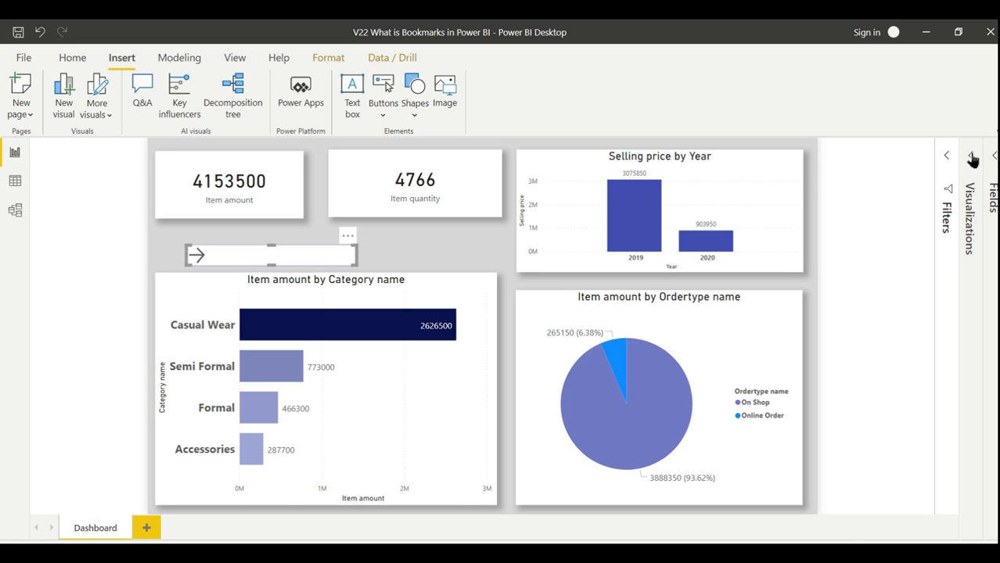
Turn on the arrow button's text and label it 'Switch to Location View'.
{"action": "left_click", "coordinate": [970, 156]}
{"action": "left_click", "coordinate": [906, 218]}
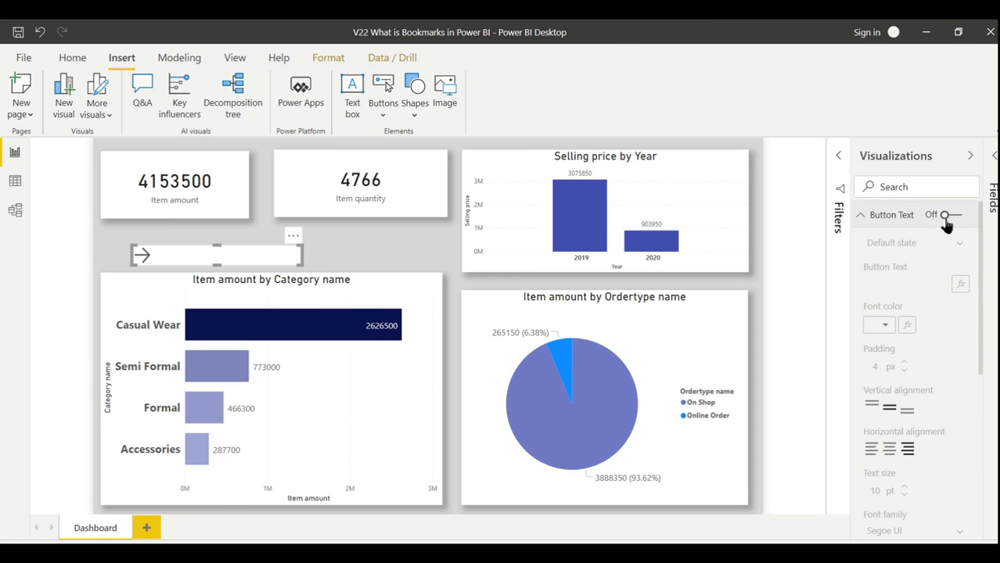
{"action": "left_click", "coordinate": [949, 214]}
{"action": "left_click", "coordinate": [912, 285]}
{"action": "type", "text": "Switch to locati"}
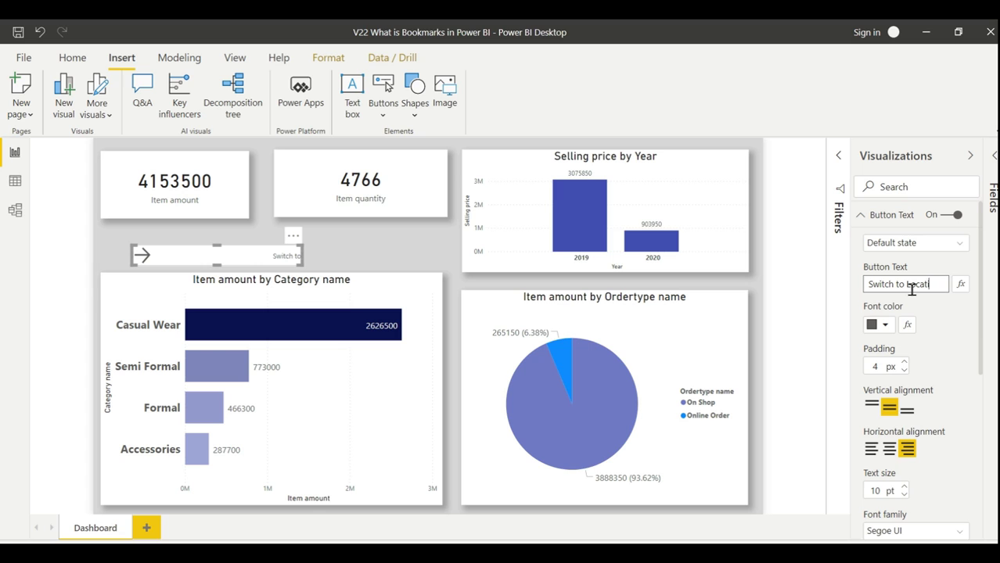
{"action": "type", "text": "on View"}
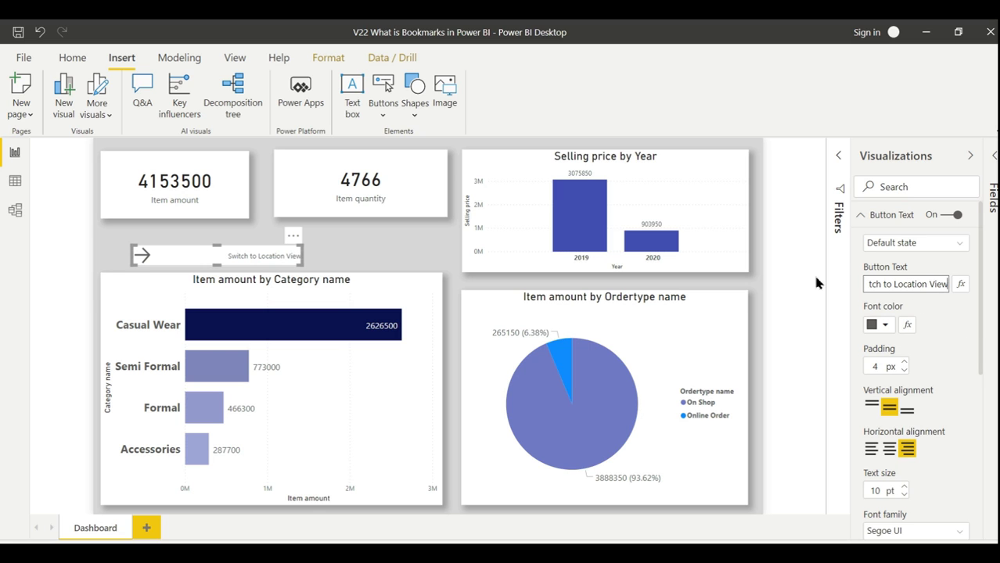
Raise the button's text size to 20 pt and check the result on the canvas.
{"action": "left_click", "coordinate": [904, 487]}
{"action": "left_click", "coordinate": [904, 486]}
{"action": "left_click", "coordinate": [903, 487]}
{"action": "left_click", "coordinate": [904, 487]}
{"action": "left_click", "coordinate": [903, 487]}
{"action": "left_click", "coordinate": [903, 486]}
{"action": "left_click", "coordinate": [903, 487]}
{"action": "left_click", "coordinate": [904, 487]}
{"action": "left_click", "coordinate": [903, 487]}
{"action": "left_click", "coordinate": [904, 486]}
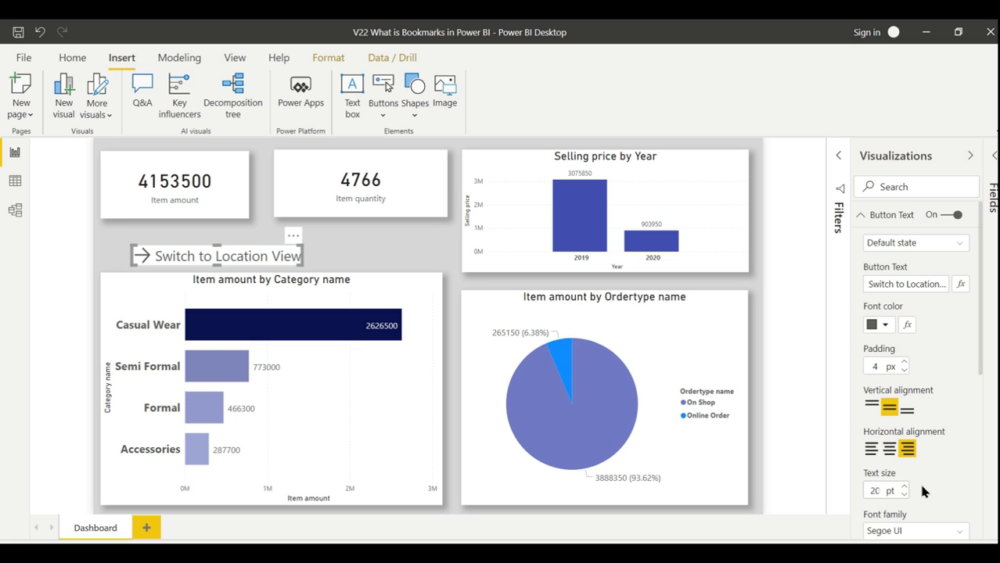
{"action": "left_click", "coordinate": [354, 237]}
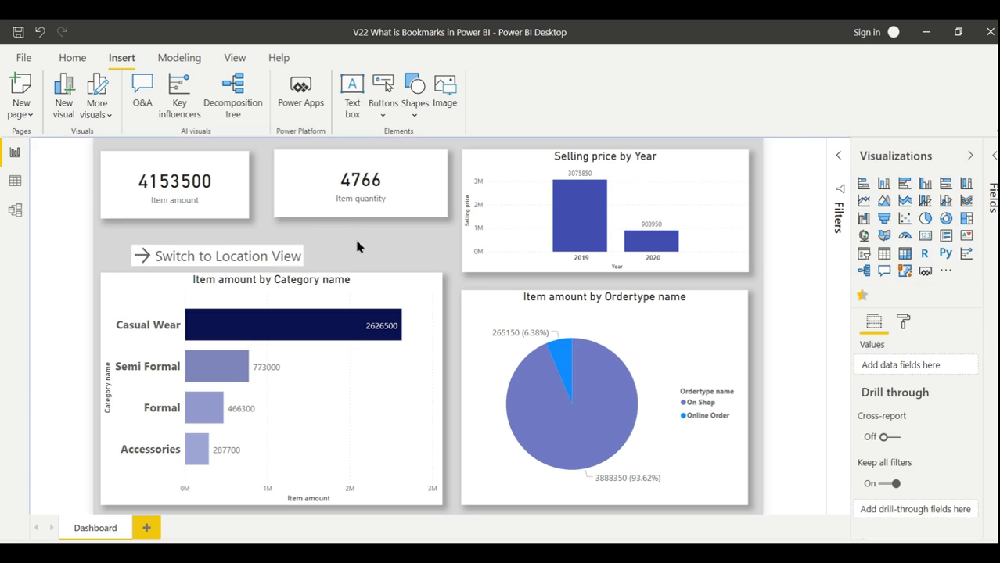
{"action": "left_click", "coordinate": [226, 257]}
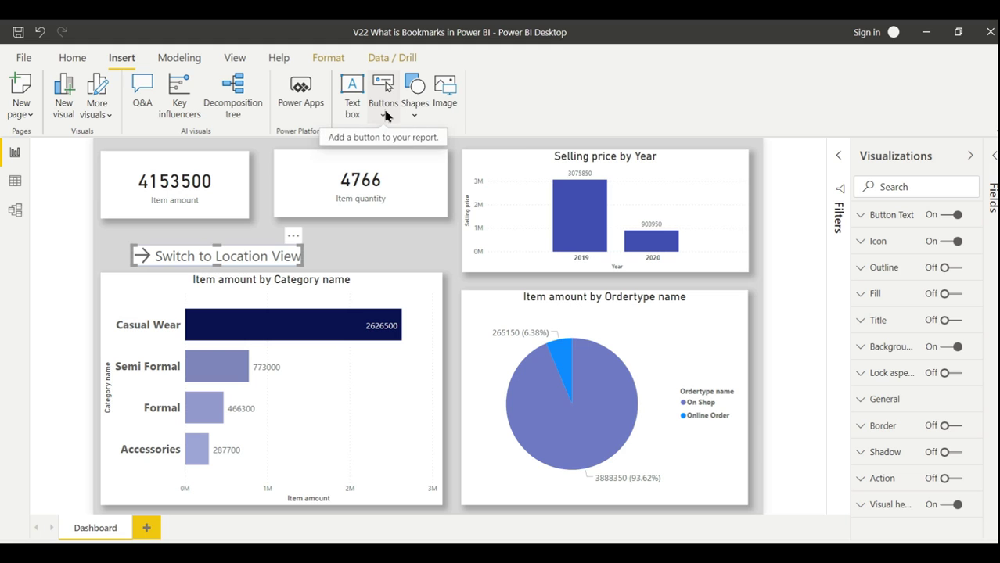
Turn on the button's Action as type Bookmark targeting Location, then collapse Visualizations.
{"action": "left_click", "coordinate": [953, 480]}
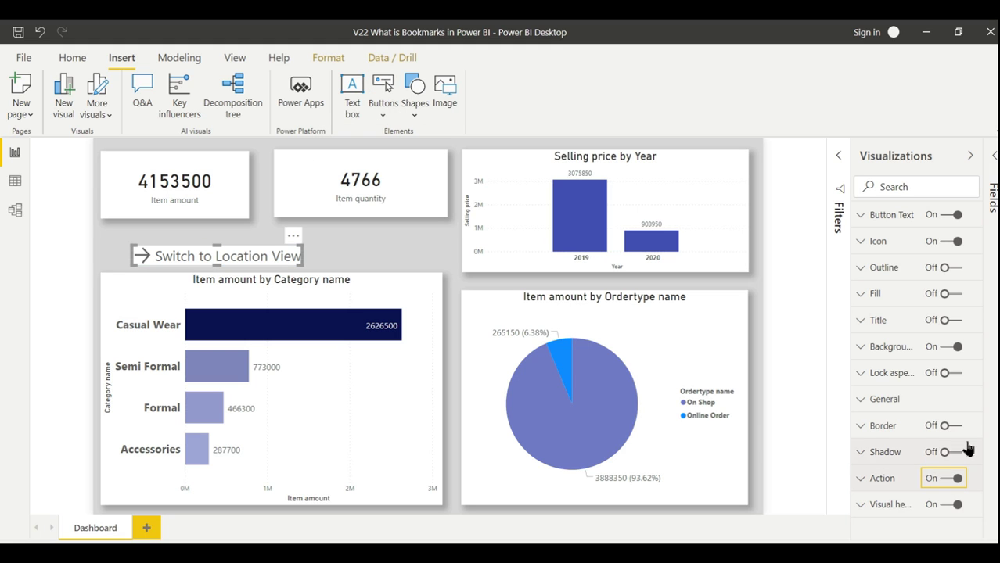
{"action": "left_click", "coordinate": [861, 481]}
{"action": "left_click", "coordinate": [920, 419]}
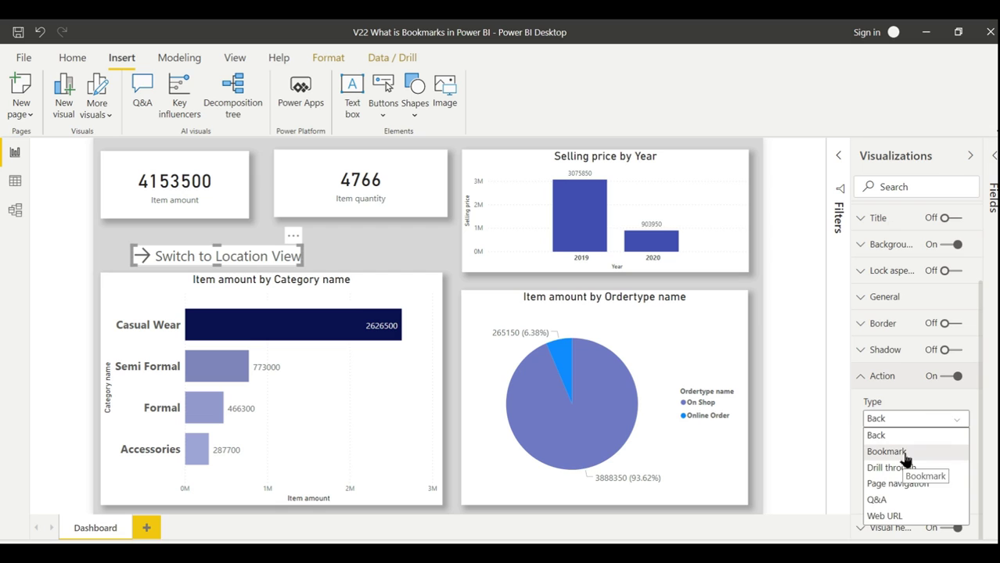
{"action": "left_click", "coordinate": [908, 454]}
{"action": "scroll", "coordinate": [942, 491], "scroll_direction": "down", "scroll_amount": 1}
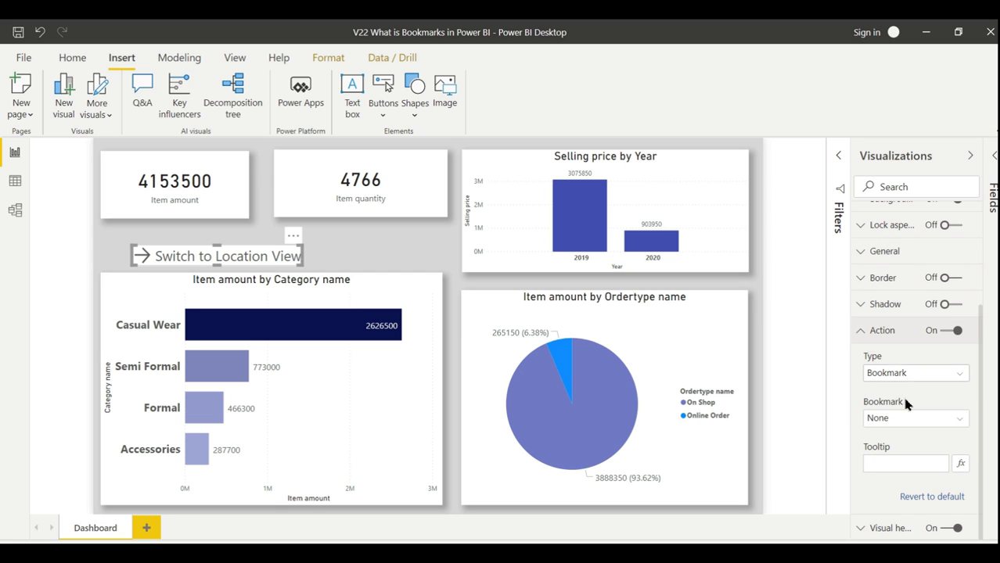
{"action": "left_click", "coordinate": [902, 419]}
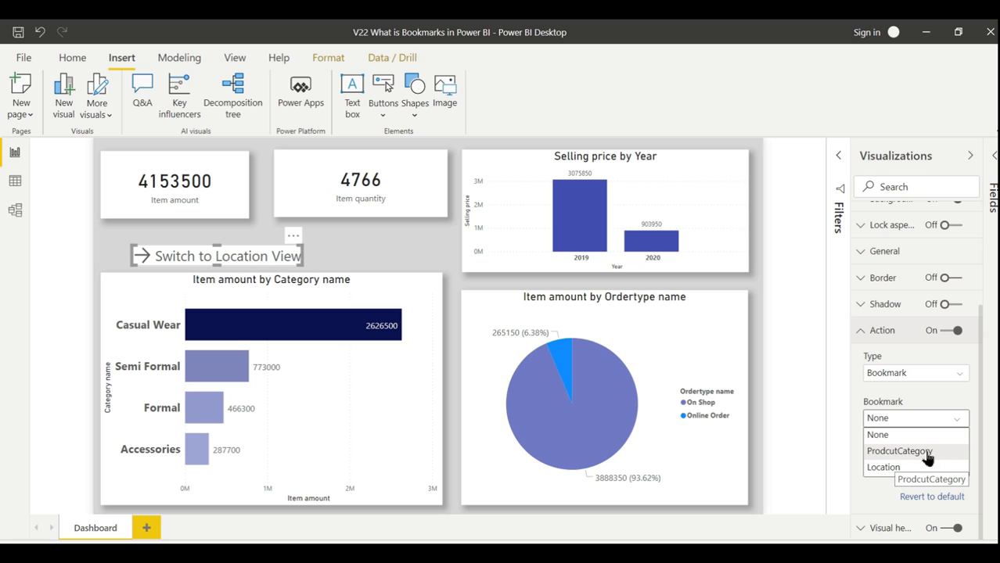
{"action": "left_click", "coordinate": [898, 469]}
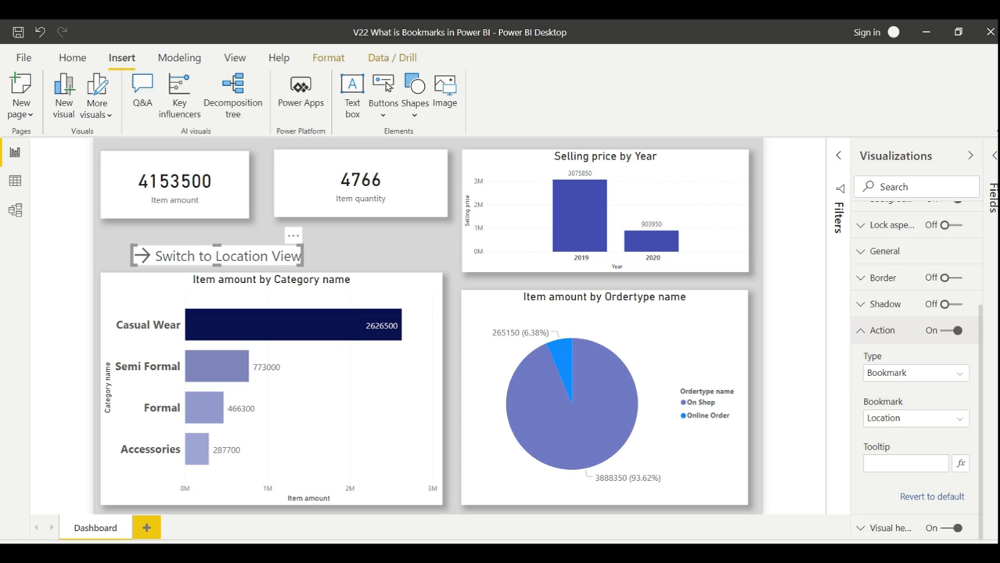
{"action": "left_click", "coordinate": [354, 262]}
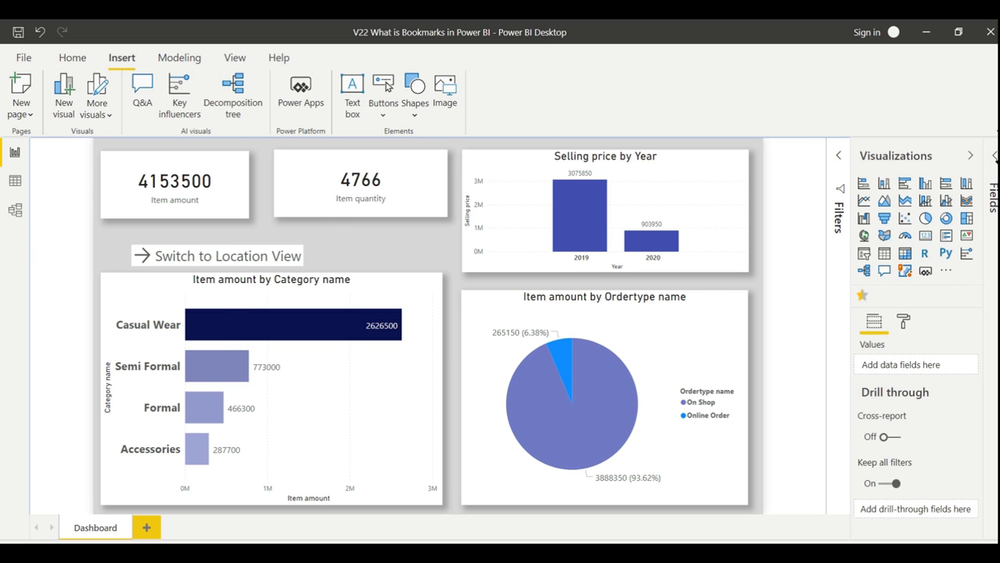
{"action": "left_click", "coordinate": [970, 156]}
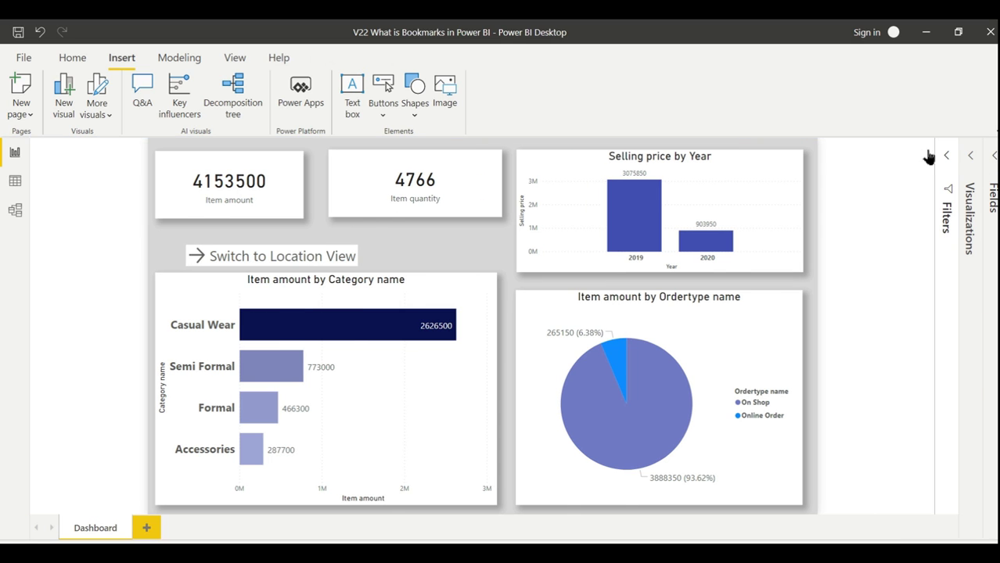
Ctrl+click Switch to Location View to show the Location pie view, then open the Buttons list.
{"action": "left_click", "coordinate": [300, 258], "text": "ctrl"}
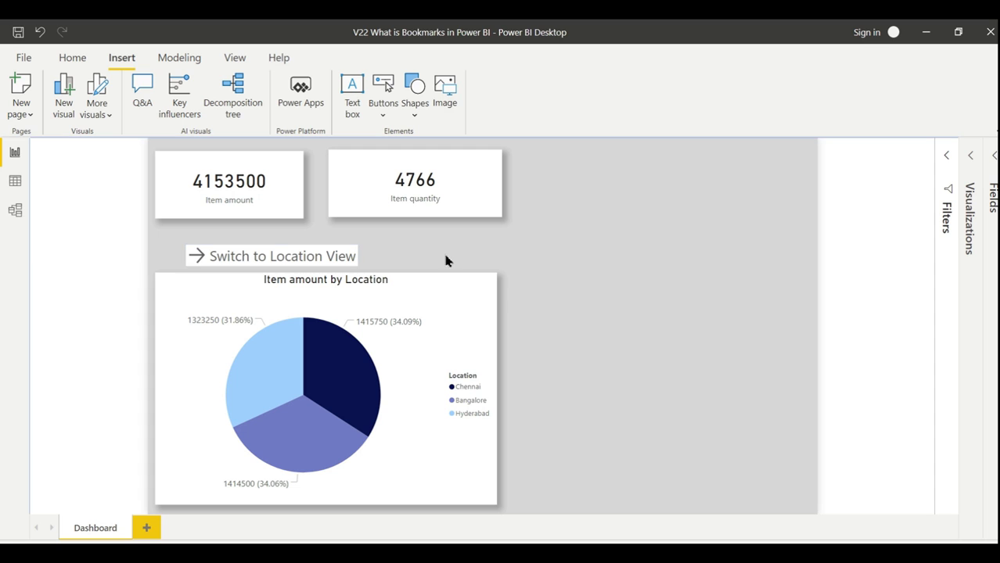
{"action": "left_click", "coordinate": [389, 114]}
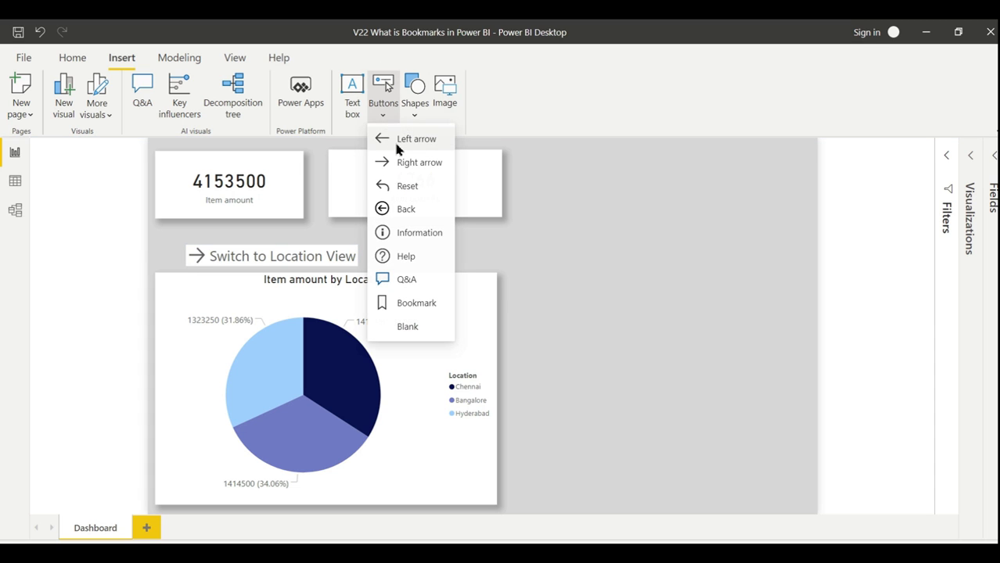
Insert a left-arrow button and place it, widened, beside Switch to Location View.
{"action": "left_click", "coordinate": [395, 139]}
{"action": "left_click_drag", "start_coordinate": [156, 151], "coordinate": [389, 255]}
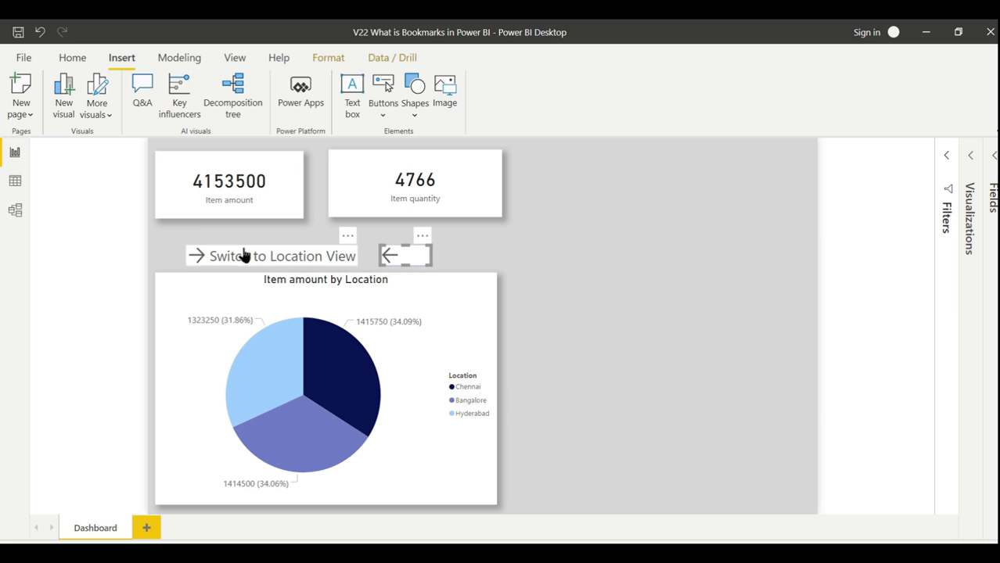
{"action": "left_click_drag", "start_coordinate": [245, 255], "coordinate": [206, 255]}
{"action": "mouse_move", "coordinate": [320, 257]}
{"action": "left_mouse_down"}
{"action": "mouse_move", "coordinate": [286, 261]}
{"action": "mouse_move", "coordinate": [313, 259]}
{"action": "left_mouse_up"}
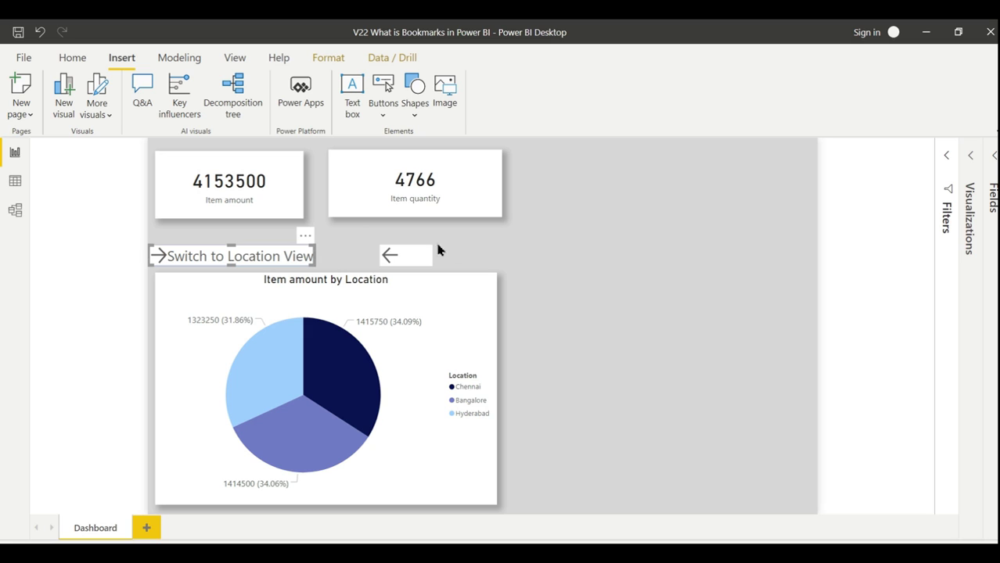
{"action": "mouse_move", "coordinate": [415, 258]}
{"action": "left_mouse_down"}
{"action": "mouse_move", "coordinate": [387, 259]}
{"action": "mouse_move", "coordinate": [501, 257]}
{"action": "left_mouse_up"}
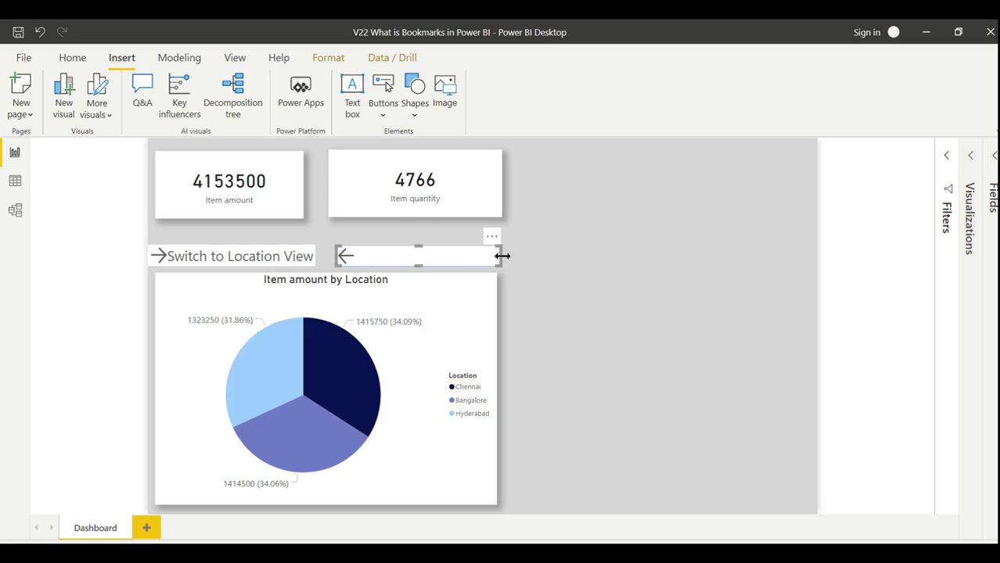
Turn on the left-arrow button's text, label it 'Go to Product View' at 20 pt.
{"action": "left_click", "coordinate": [982, 160]}
{"action": "left_click", "coordinate": [888, 215]}
{"action": "left_click", "coordinate": [956, 216]}
{"action": "left_click", "coordinate": [905, 287]}
{"action": "type", "text": "Go to"}
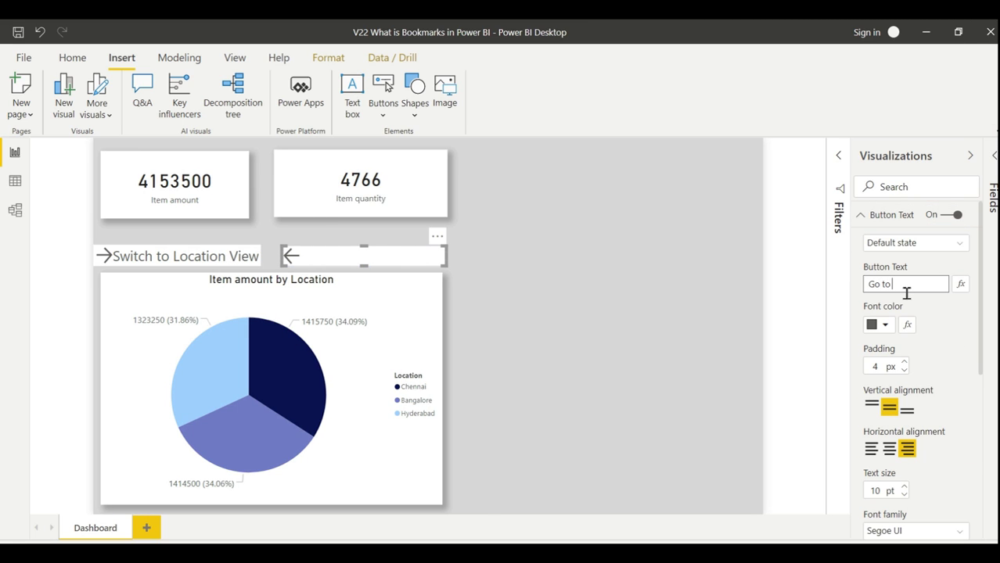
{"action": "type", "text": "t"}
{"action": "left_click", "coordinate": [904, 487]}
{"action": "left_click", "coordinate": [904, 487]}
{"action": "left_click", "coordinate": [904, 488]}
{"action": "left_click", "coordinate": [903, 488]}
{"action": "left_click", "coordinate": [904, 487]}
{"action": "left_click", "coordinate": [903, 487]}
{"action": "left_click", "coordinate": [904, 487]}
Turn on the button's Action as type Bookmark linked to ProdcutCategory.
{"action": "left_click", "coordinate": [622, 296]}
{"action": "left_click", "coordinate": [383, 258]}
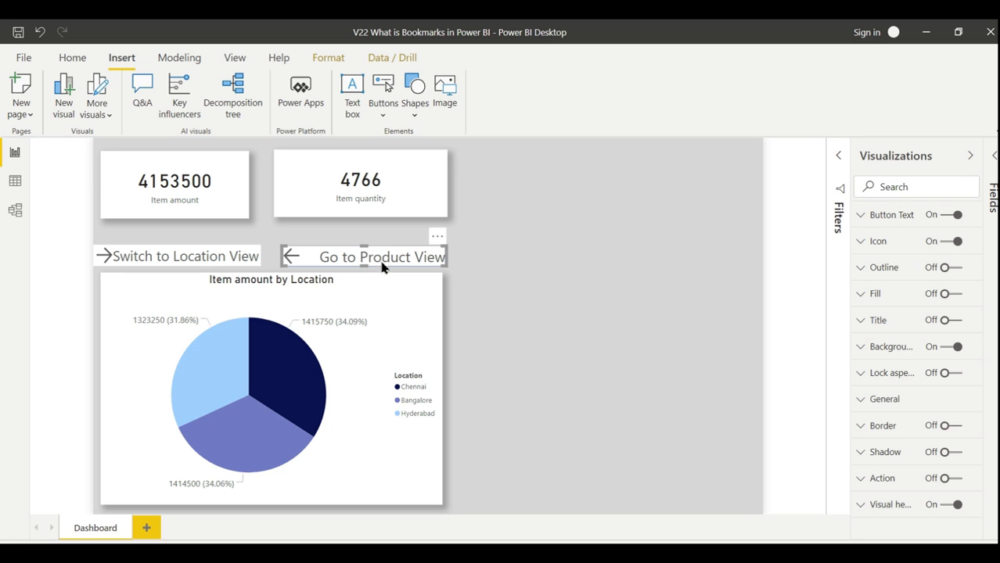
{"action": "left_click", "coordinate": [948, 480]}
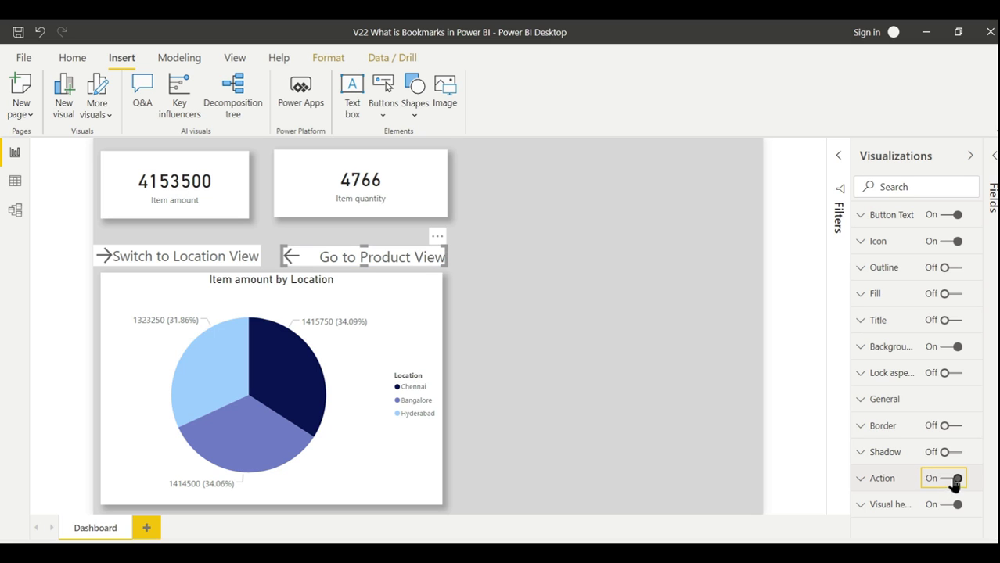
{"action": "left_click", "coordinate": [882, 479]}
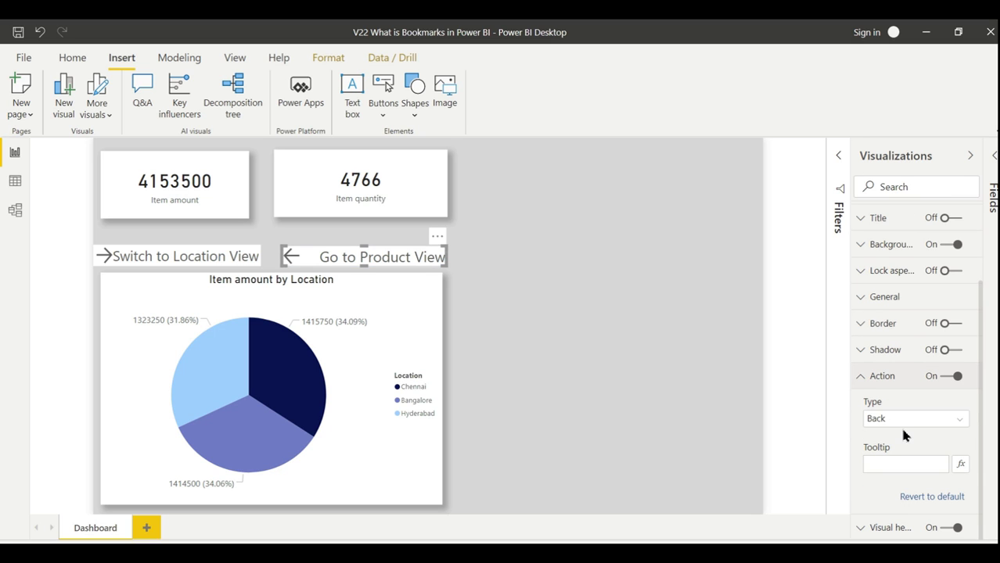
{"action": "left_click", "coordinate": [905, 421]}
{"action": "left_click", "coordinate": [896, 454]}
{"action": "left_click", "coordinate": [933, 467]}
{"action": "left_click", "coordinate": [916, 498]}
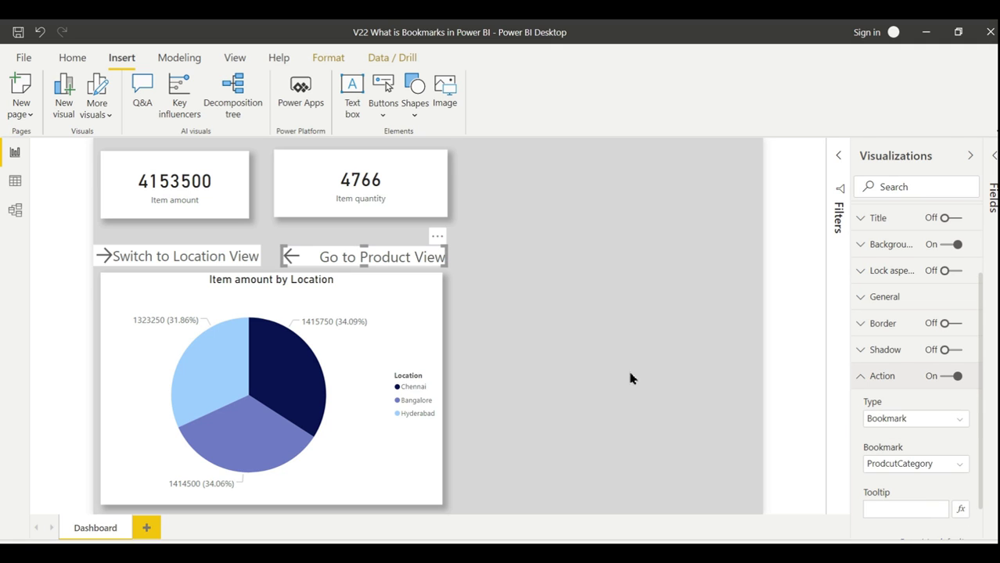
{"action": "left_click", "coordinate": [627, 367]}
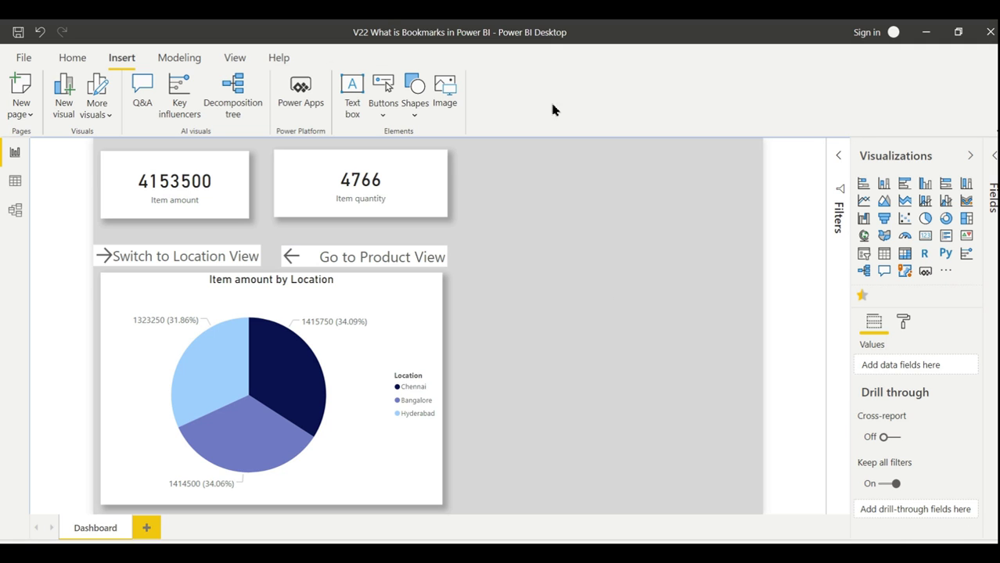
{"action": "left_click", "coordinate": [337, 256], "text": "ctrl"}
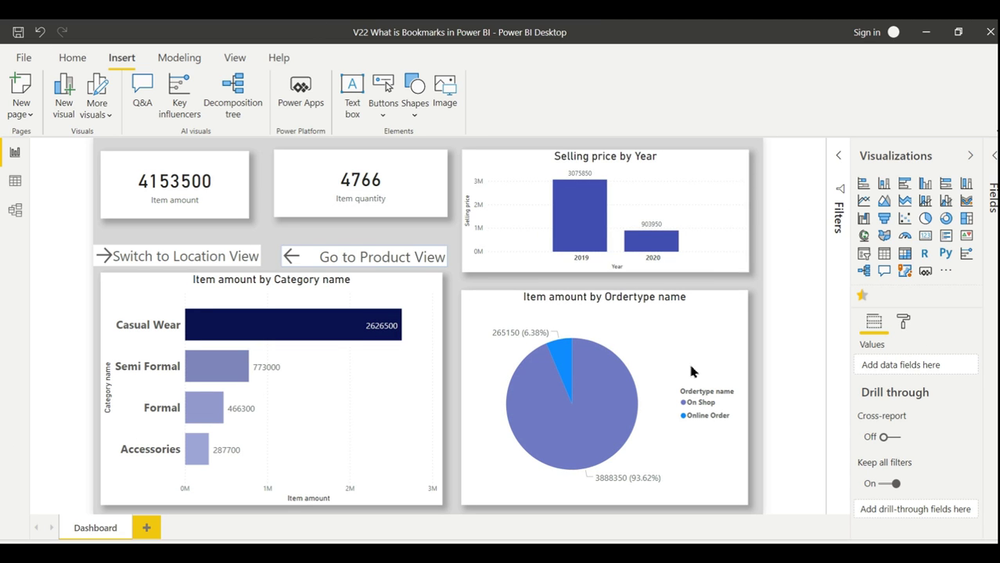
{"action": "left_click", "coordinate": [166, 262], "text": "ctrl"}
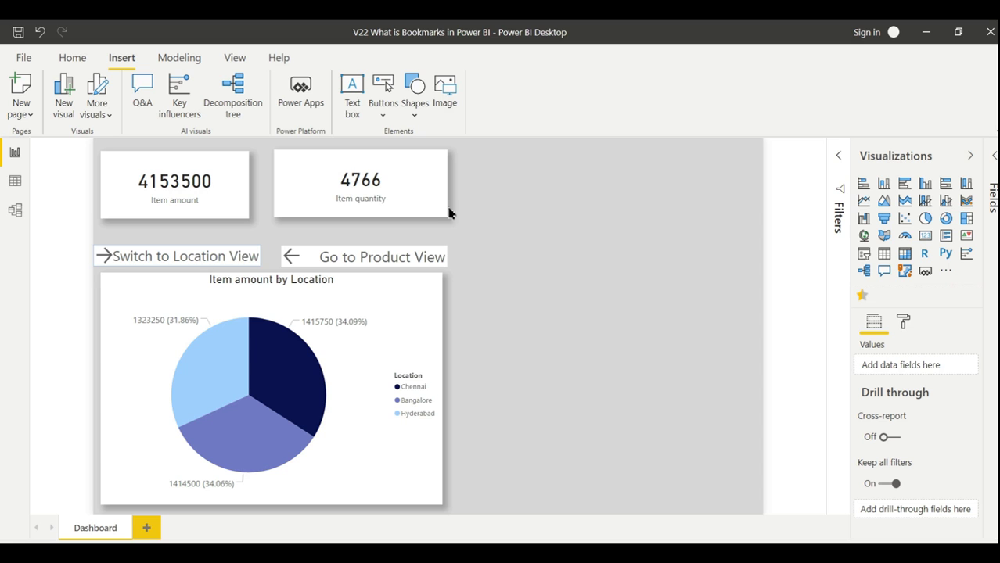
{"action": "left_click", "coordinate": [344, 261], "text": "ctrl"}
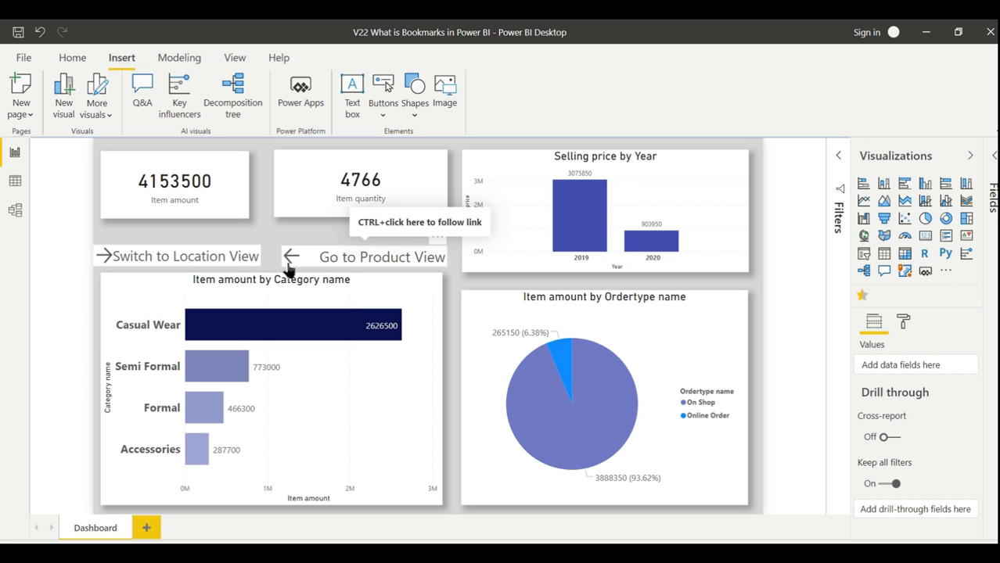
{"action": "left_click", "coordinate": [227, 257], "text": "ctrl"}
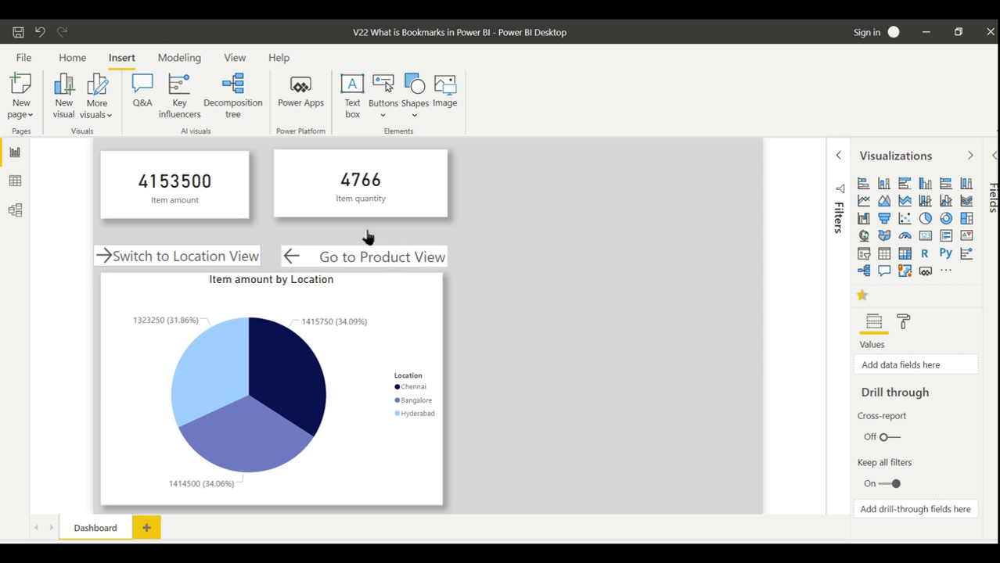
Open the Bookmarks and Selection panes from the View tab and apply the ProdcutCategory bookmark.
{"action": "left_click", "coordinate": [175, 61]}
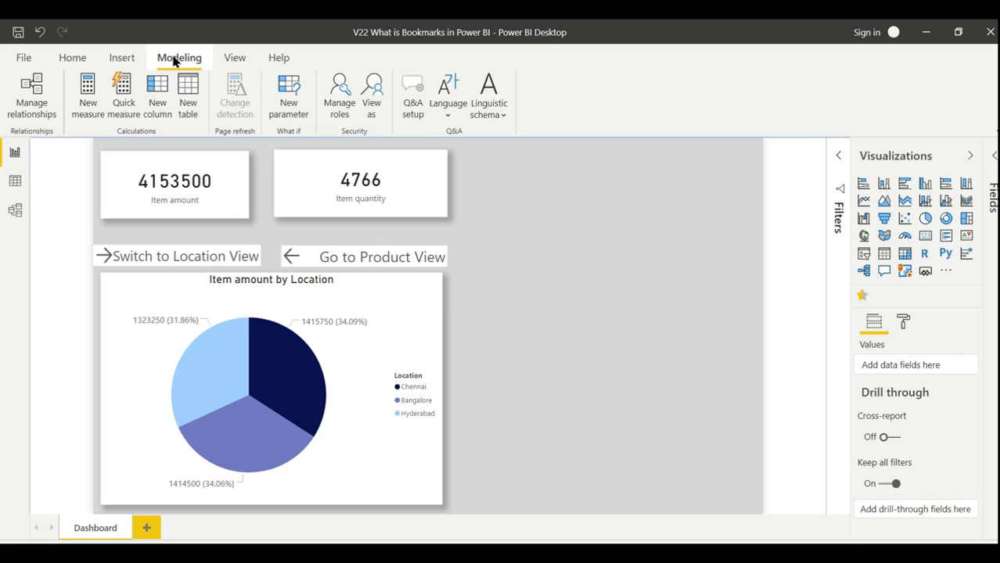
{"action": "left_click", "coordinate": [235, 60]}
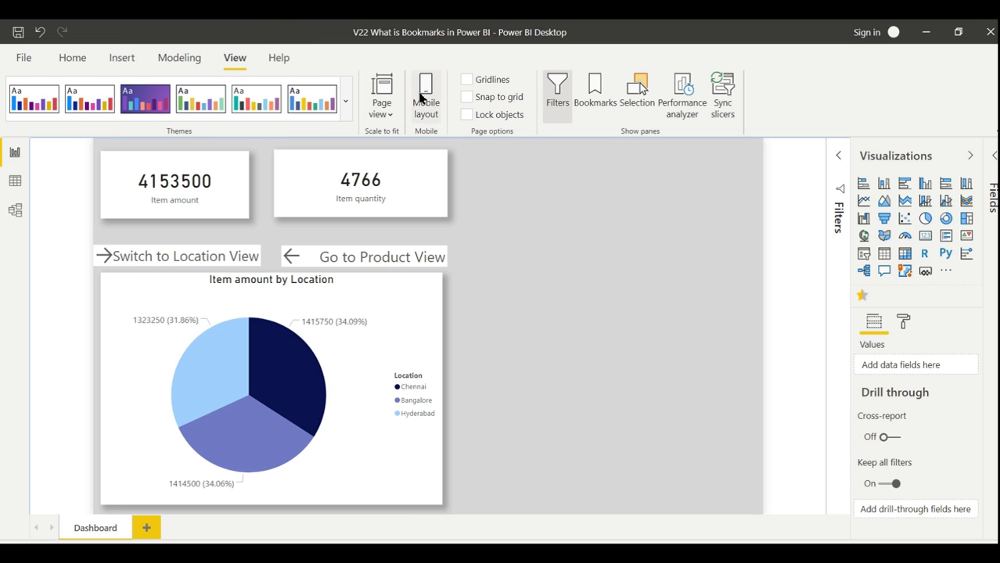
{"action": "left_click", "coordinate": [602, 100]}
{"action": "left_click", "coordinate": [640, 103]}
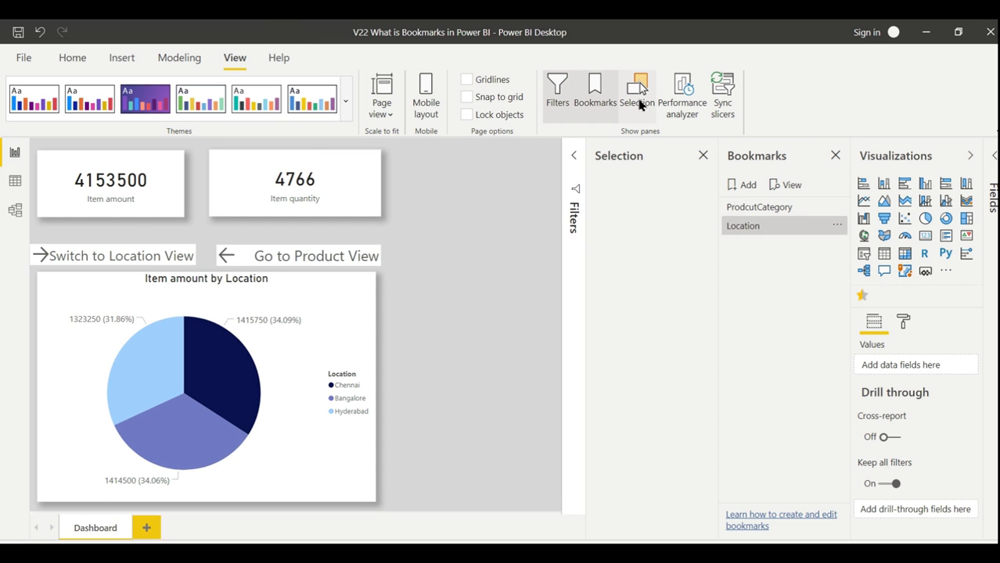
{"action": "left_click", "coordinate": [757, 210]}
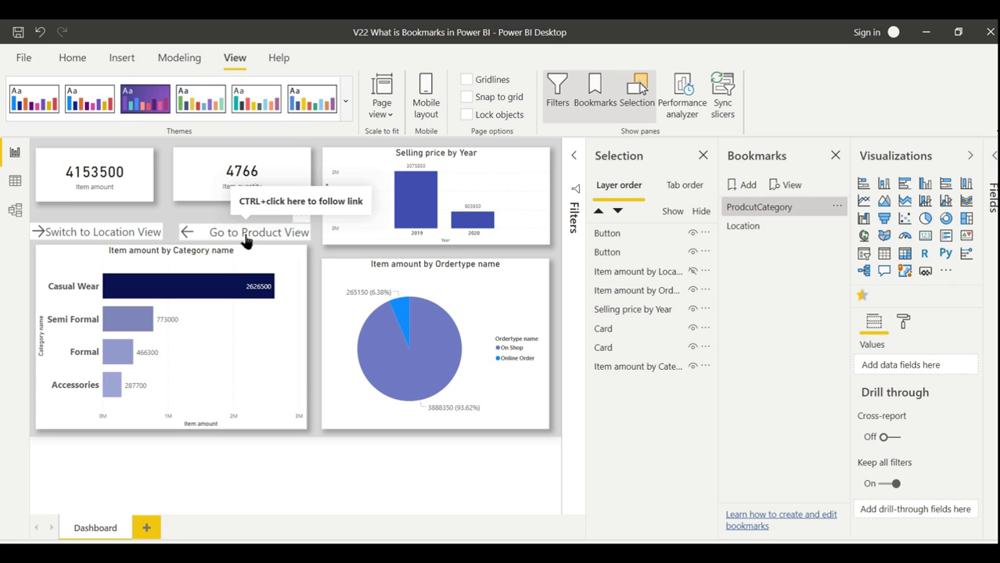
Hide the Go to Product View button in the Selection pane.
{"action": "left_click", "coordinate": [617, 331]}
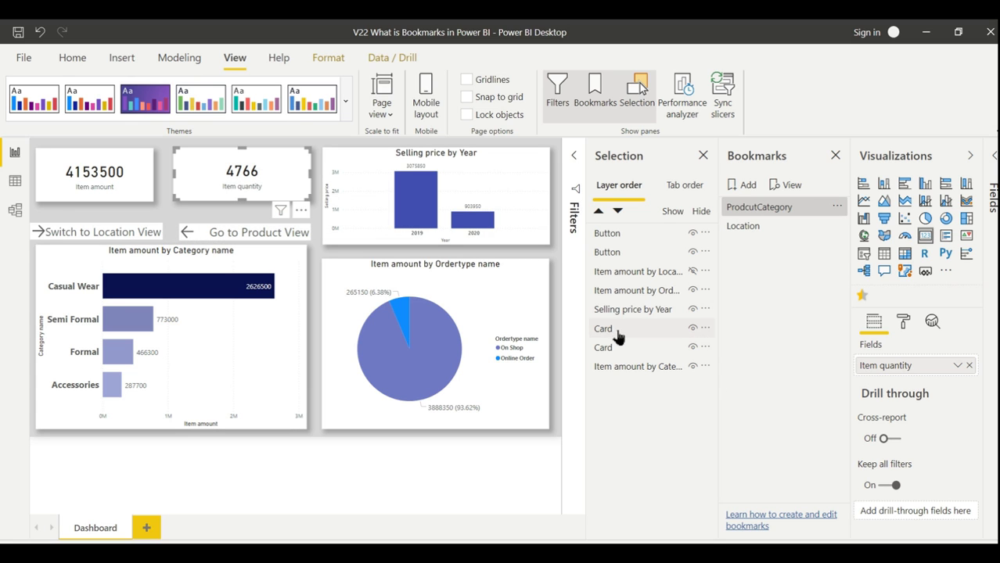
{"action": "left_click", "coordinate": [616, 349]}
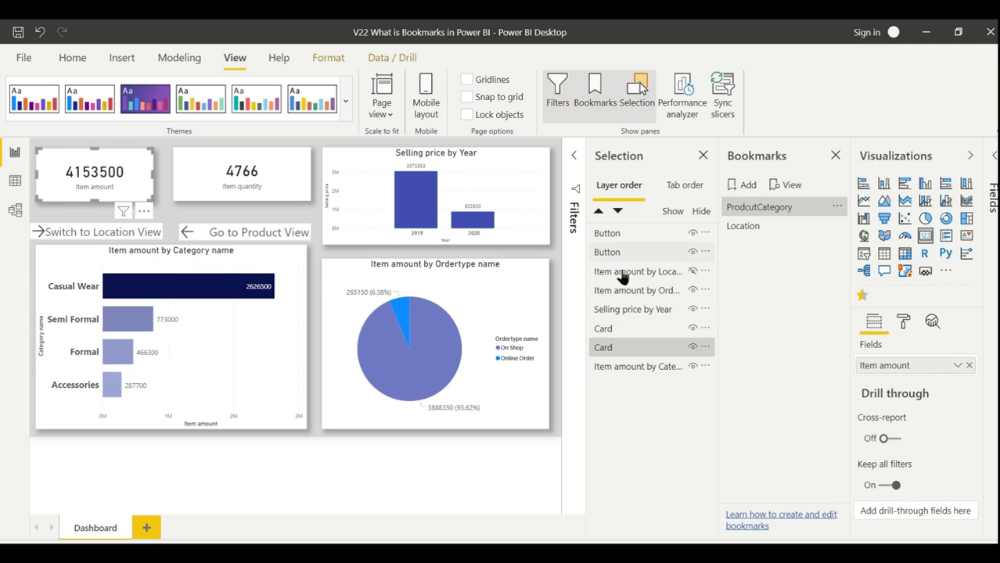
{"action": "left_click", "coordinate": [611, 238]}
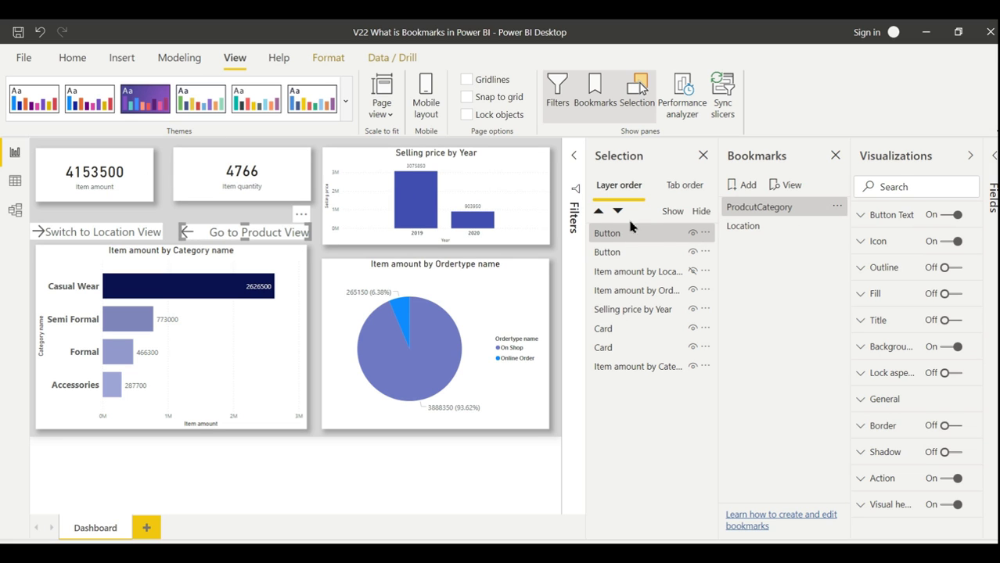
{"action": "left_click", "coordinate": [658, 237], "text": "ctrl"}
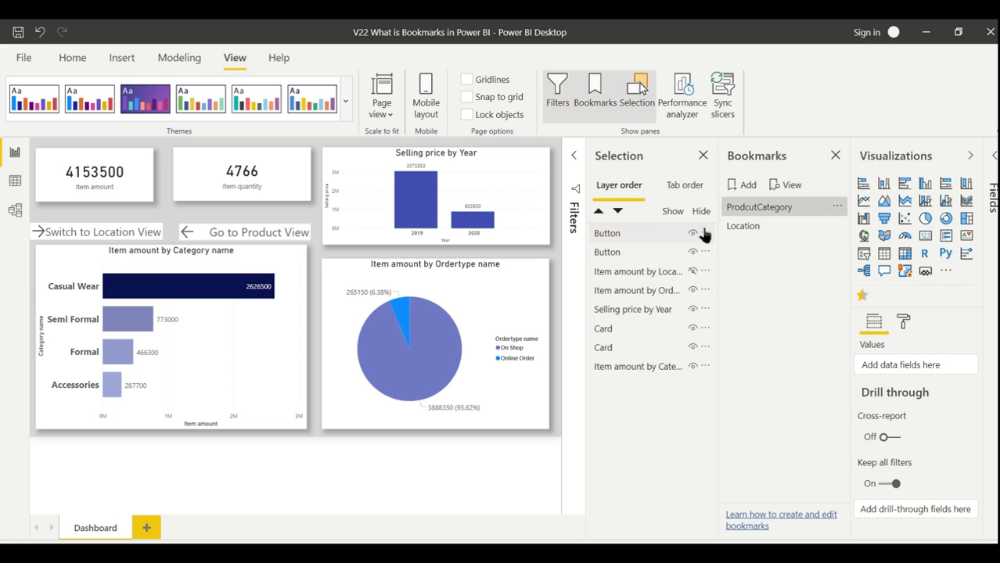
{"action": "left_click", "coordinate": [637, 239]}
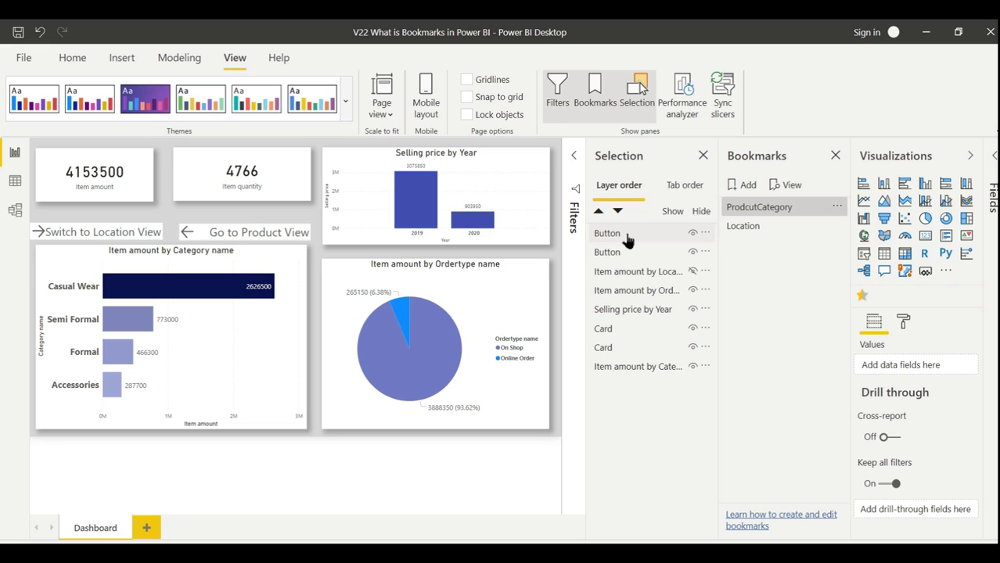
{"action": "left_click", "coordinate": [692, 233]}
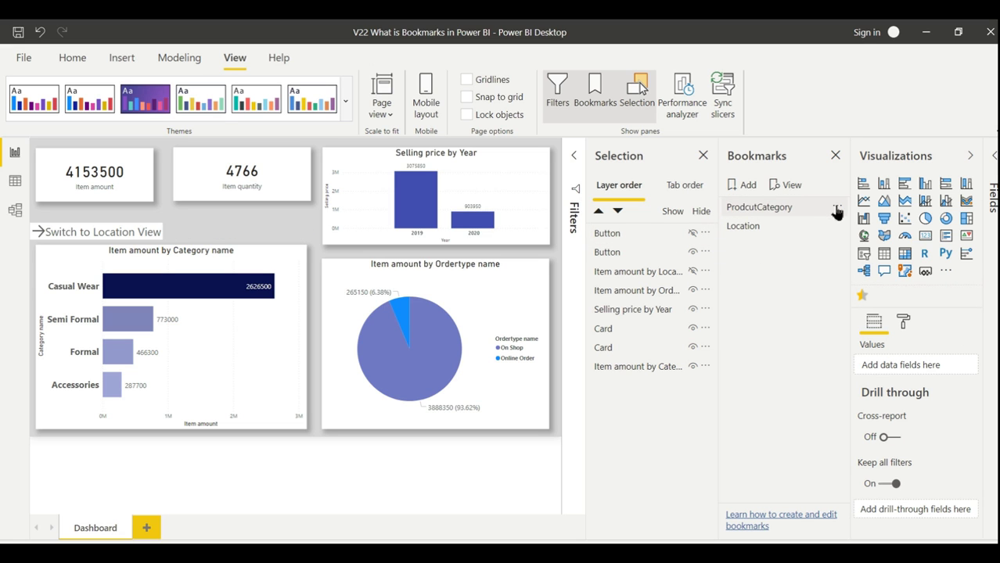
Update the ProdcutCategory bookmark with the hidden button, then apply the Location bookmark.
{"action": "left_click", "coordinate": [837, 207]}
{"action": "left_click", "coordinate": [854, 213]}
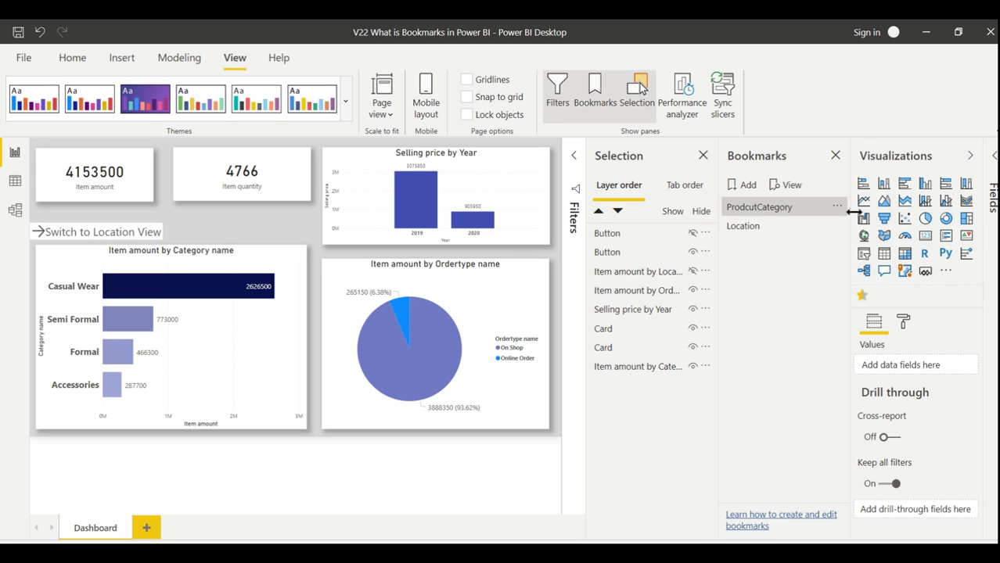
{"action": "left_click", "coordinate": [736, 227]}
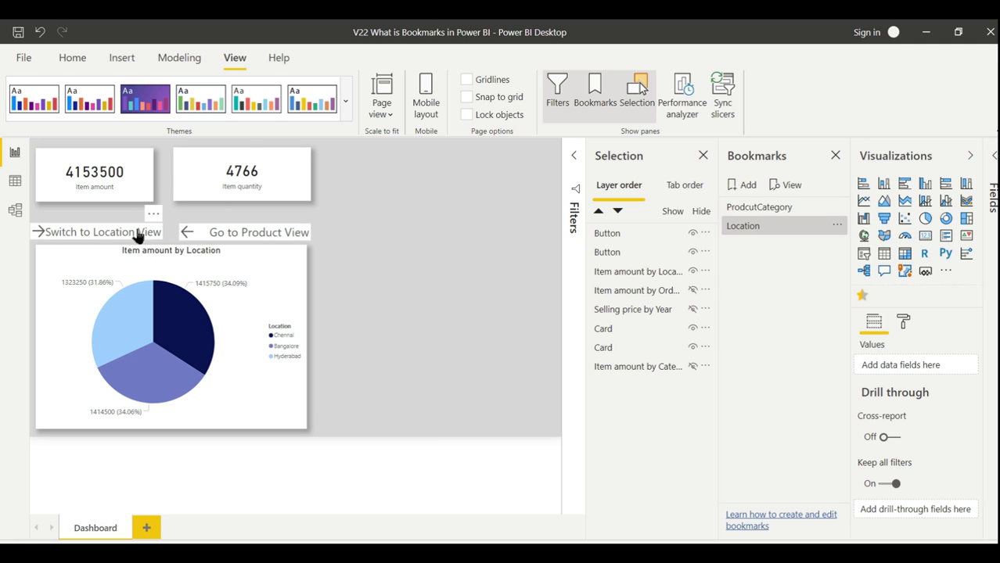
Hide Switch to Location View, update the Location bookmark, and reapply ProdcutCategory.
{"action": "left_click", "coordinate": [627, 251]}
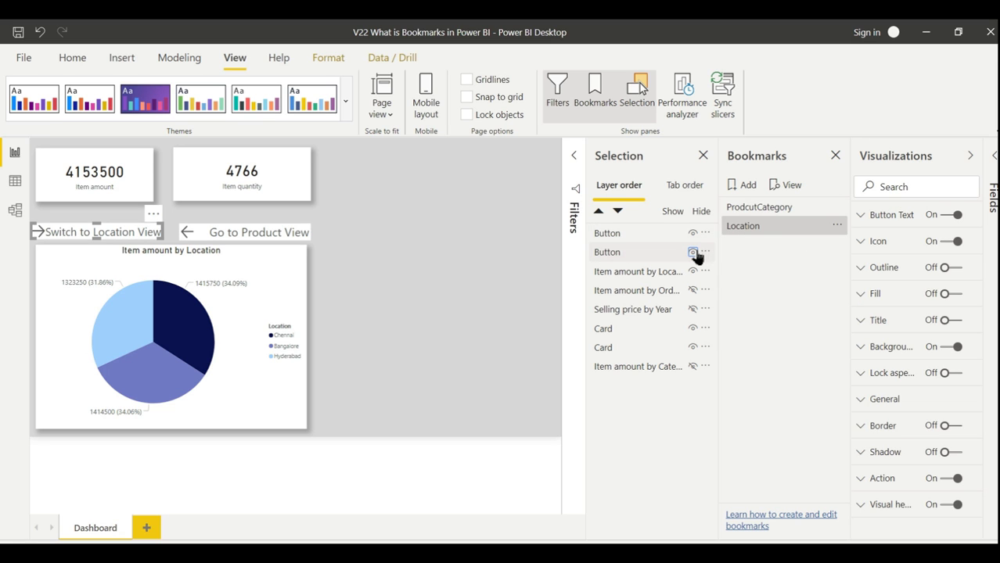
{"action": "left_click", "coordinate": [693, 252]}
{"action": "left_click", "coordinate": [837, 225]}
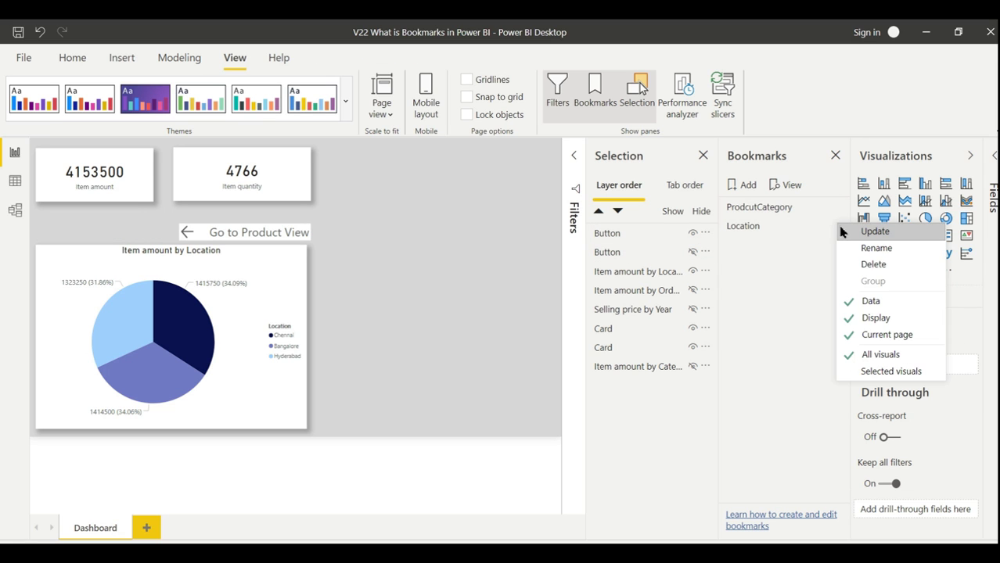
{"action": "left_click", "coordinate": [844, 232]}
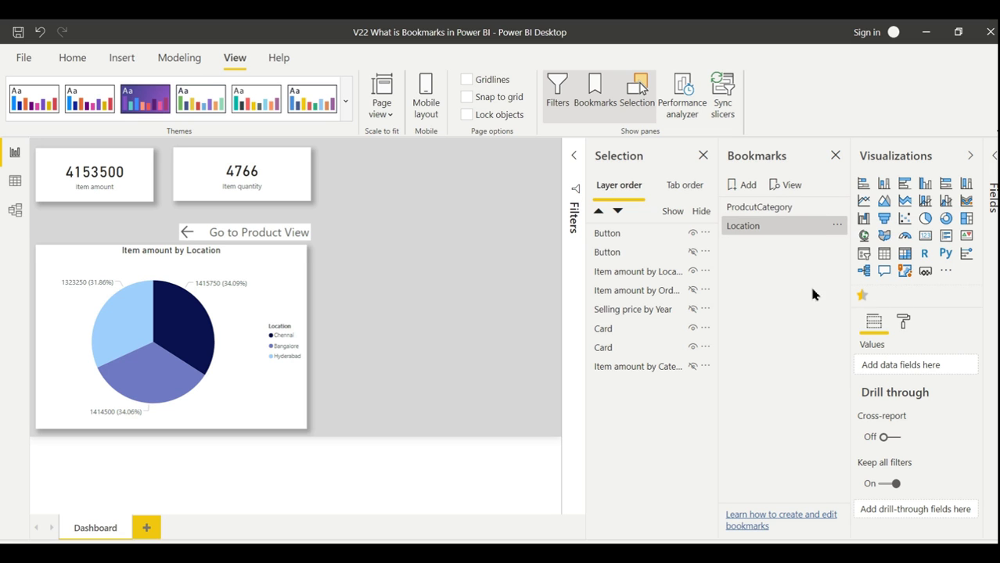
{"action": "left_click", "coordinate": [757, 210]}
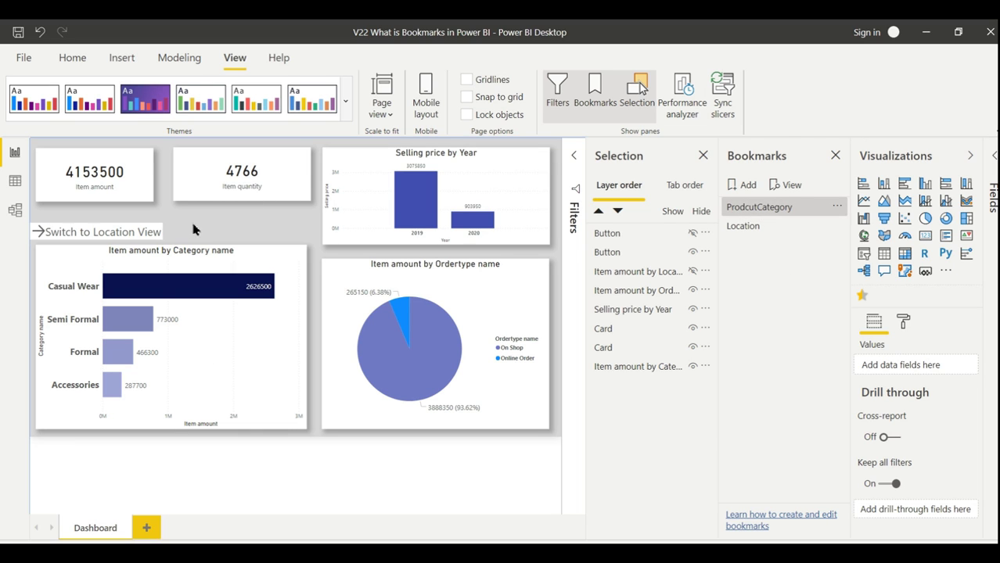
Collapse Visualizations and test both buttons, going to the Location view and back to product view.
{"action": "left_click", "coordinate": [971, 155]}
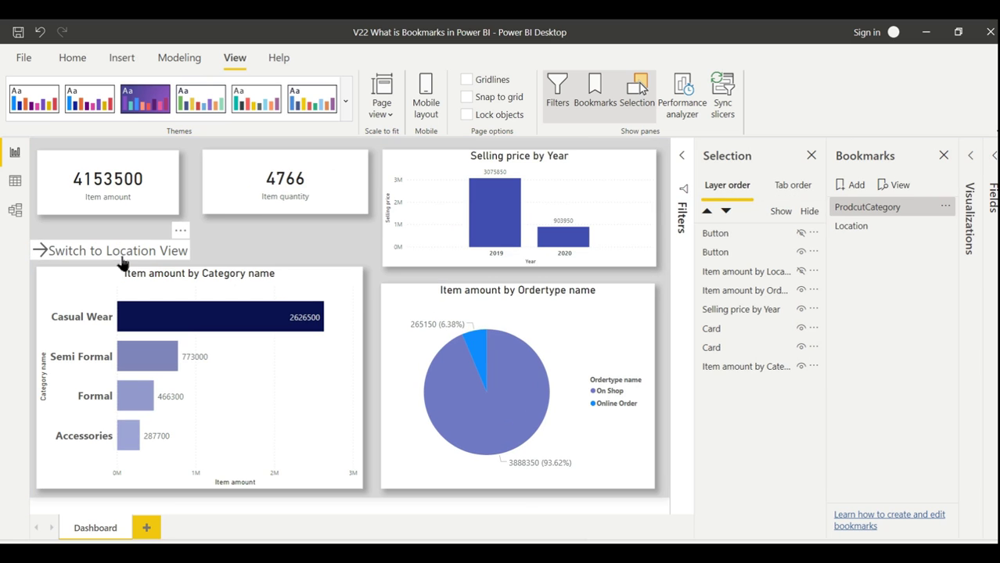
{"action": "left_click", "coordinate": [121, 261], "text": "ctrl"}
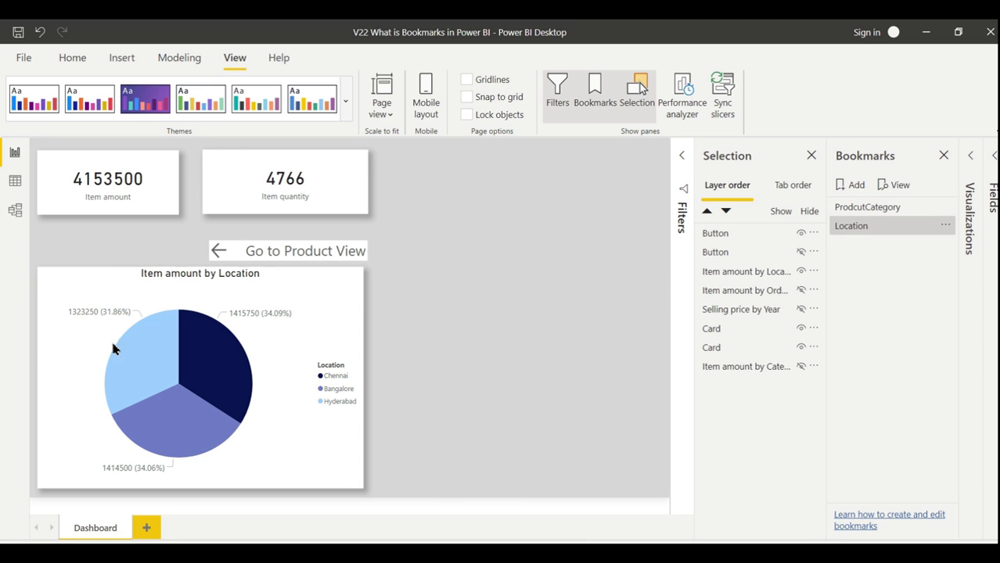
{"action": "left_click", "coordinate": [257, 259], "text": "ctrl"}
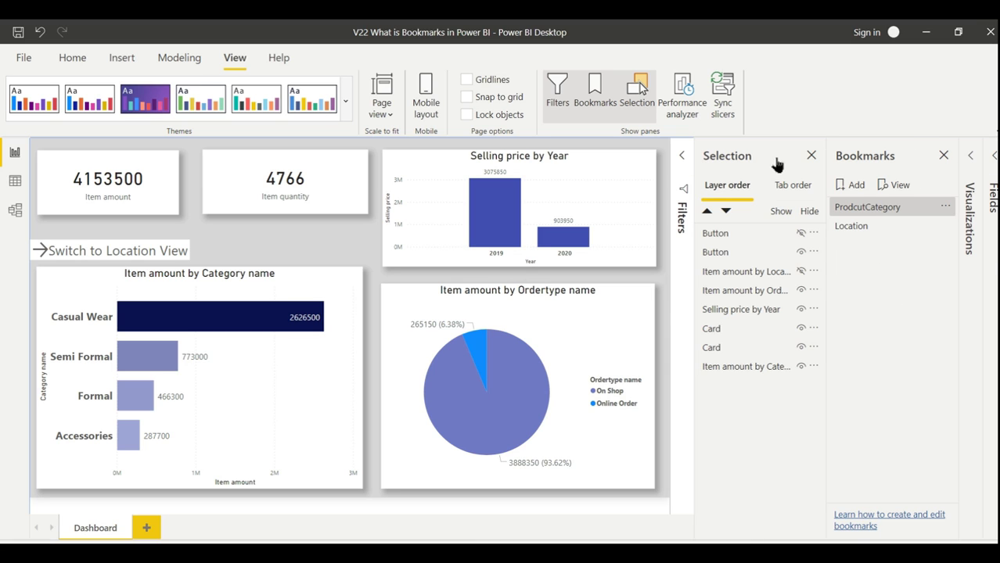
{"action": "left_click", "coordinate": [943, 156]}
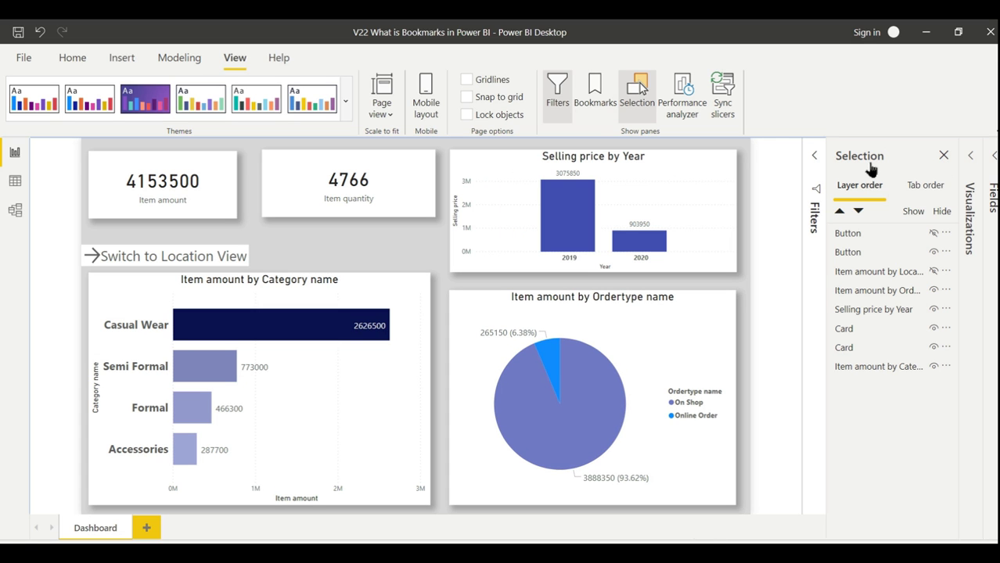